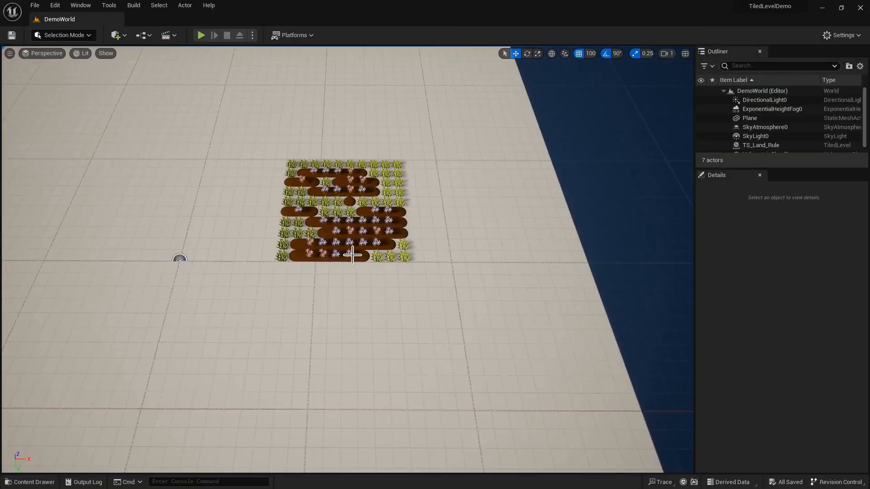
- Open the TS_Land item set and add the SM_Block, SM_Corner, SM_InnerCorner, SM_Side and SM_Tree meshes with their default settings
key(ctrl+space)
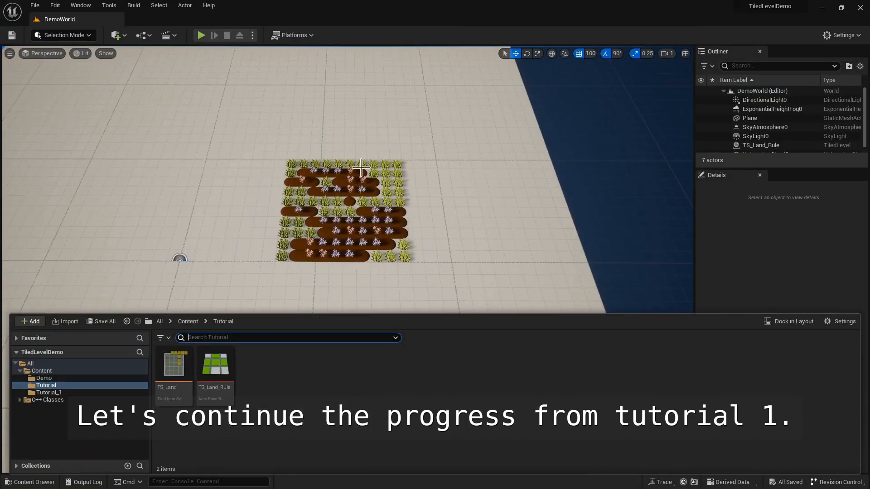
double_click(171, 373)
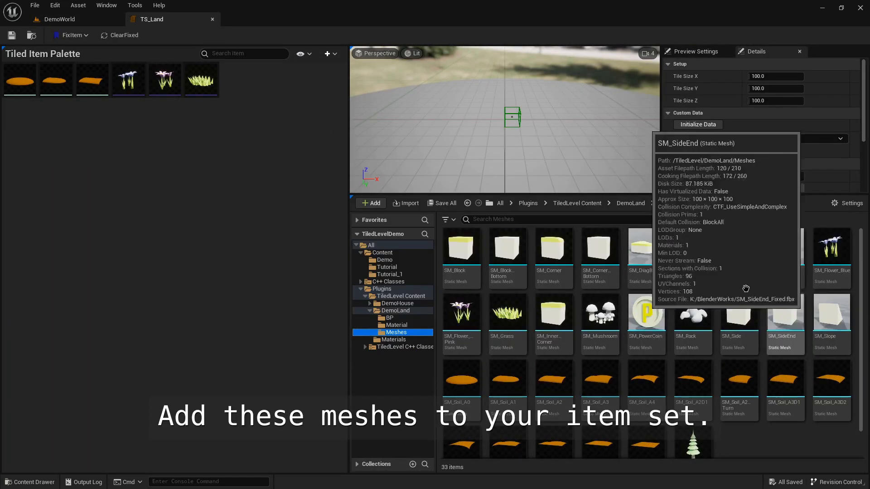
click(468, 271)
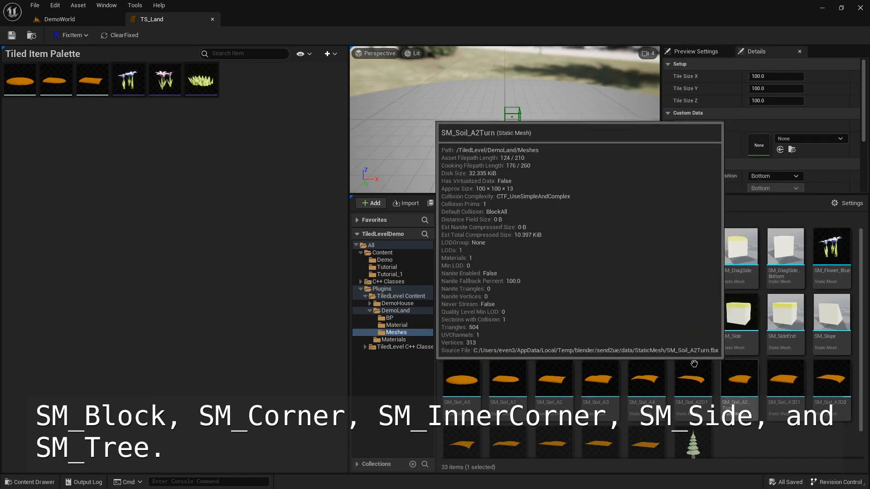
ctrl+click(548, 258)
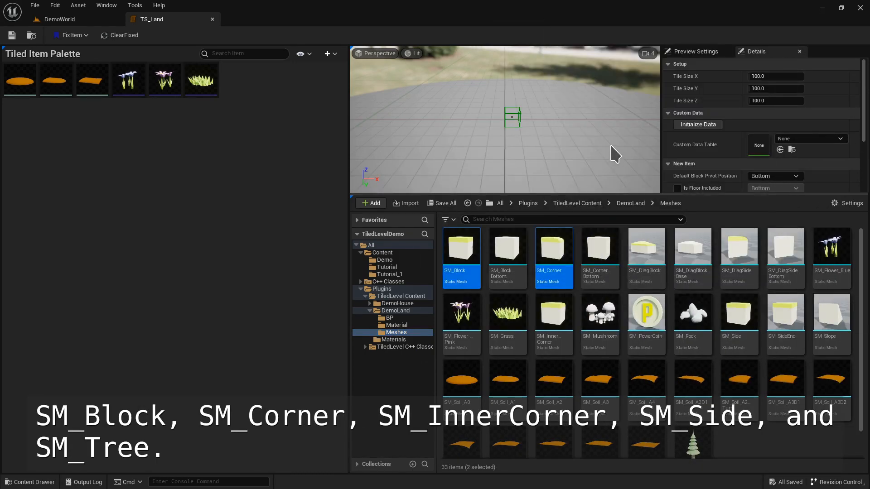
ctrl+click(554, 312)
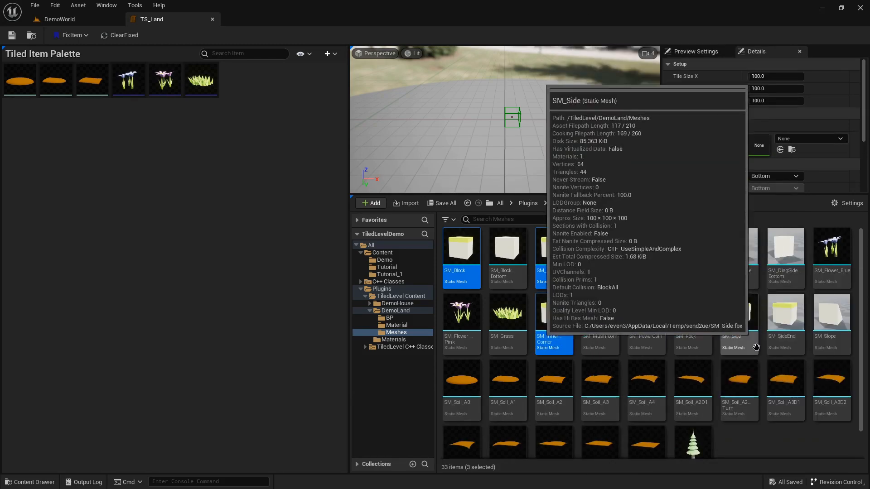
ctrl+click(738, 317)
scroll(709, 448, down, 1)
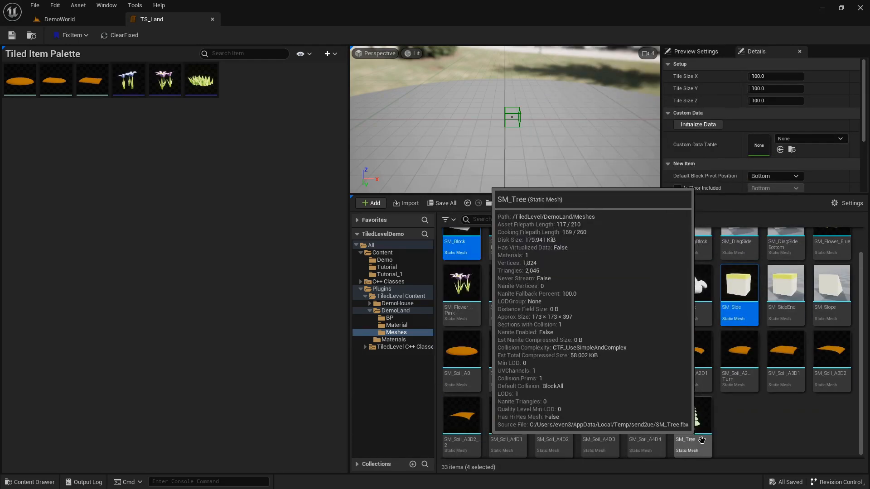
ctrl+click(694, 421)
scroll(657, 317, up, 1)
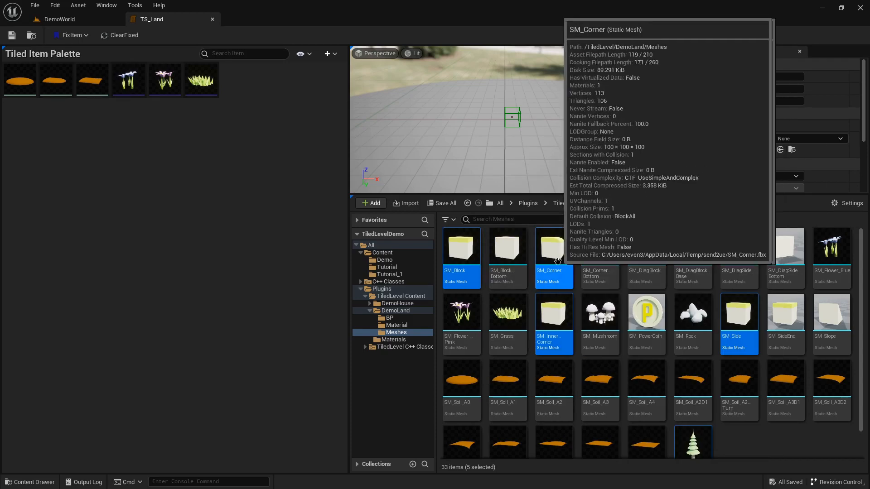
drag(554, 254, 233, 85)
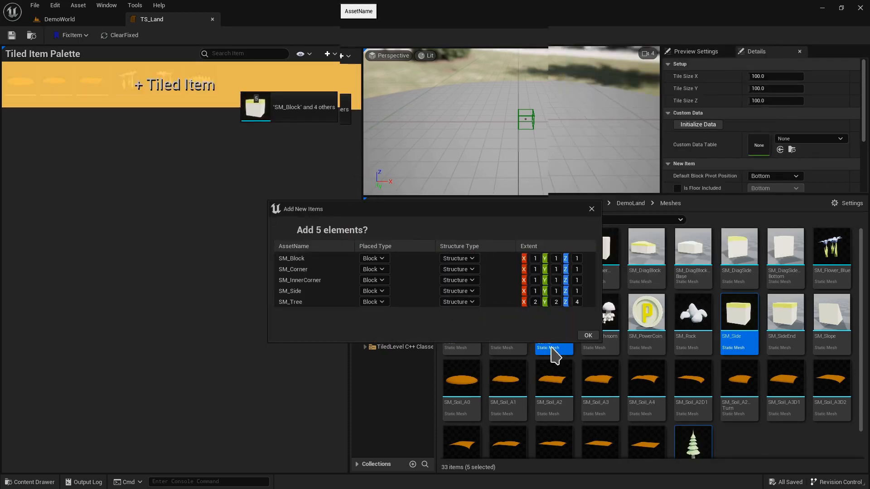
click(588, 336)
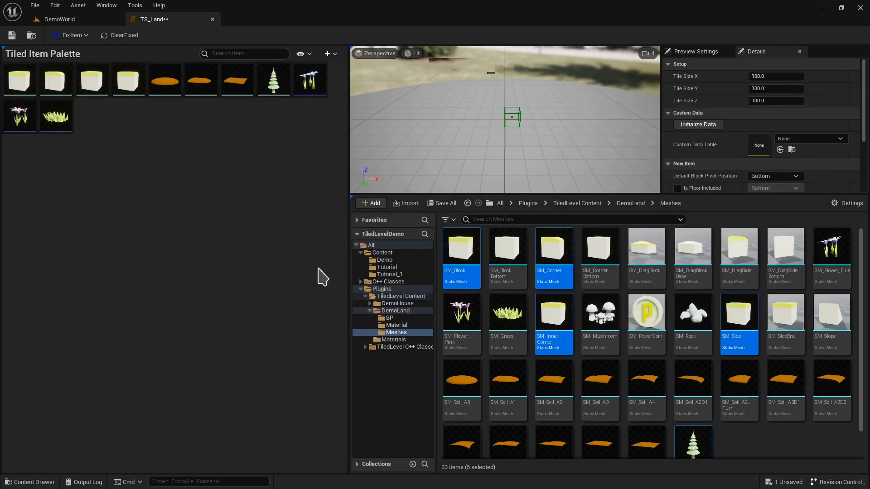
- Set the placement of the SM_Block, SM_Corner, SM_InnerCorner and SM_Side items to Corner
click(123, 82)
click(24, 84)
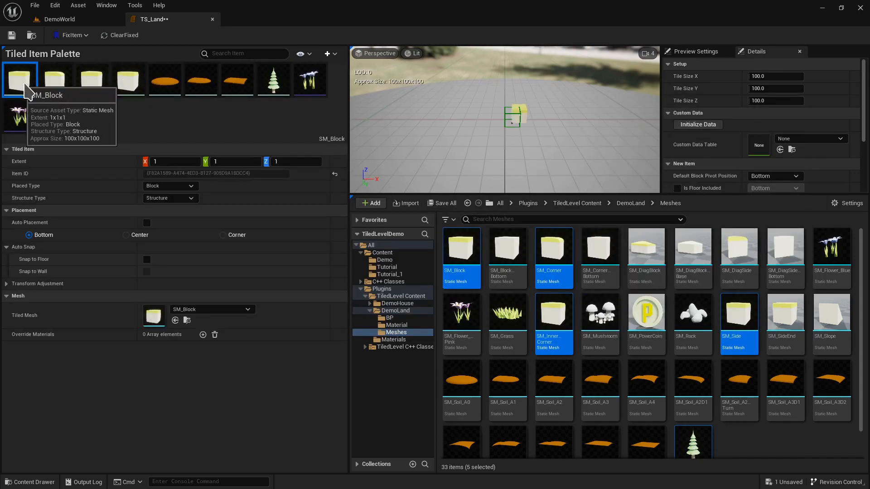
shift+click(134, 82)
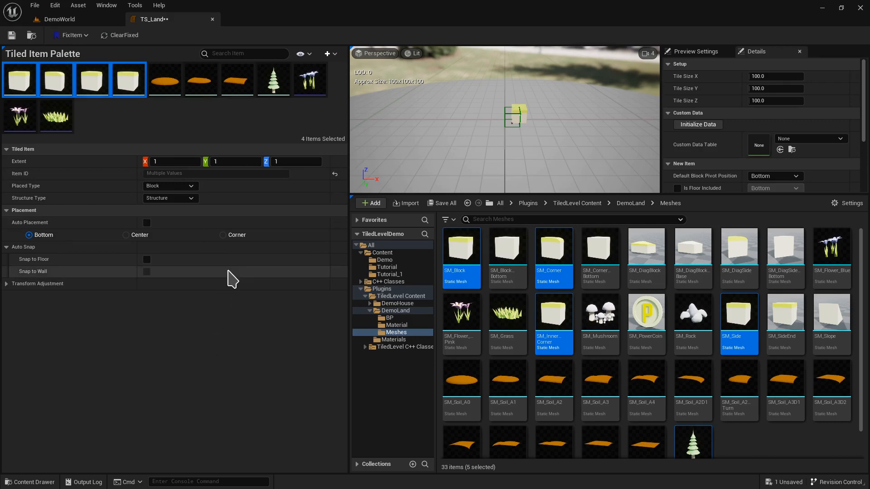
click(129, 81)
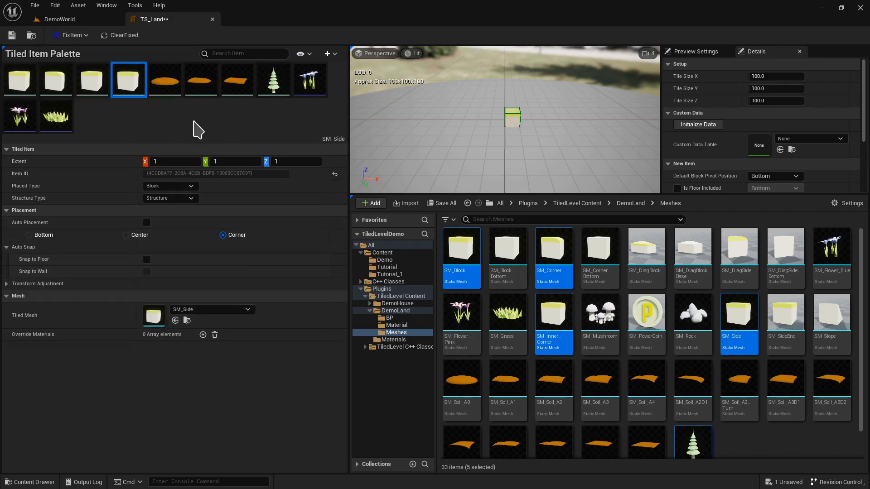
click(195, 128)
- Examine the SM_Tree item and the four block items against their extents in an enlarged preview
click(274, 81)
drag(536, 121, 508, 123)
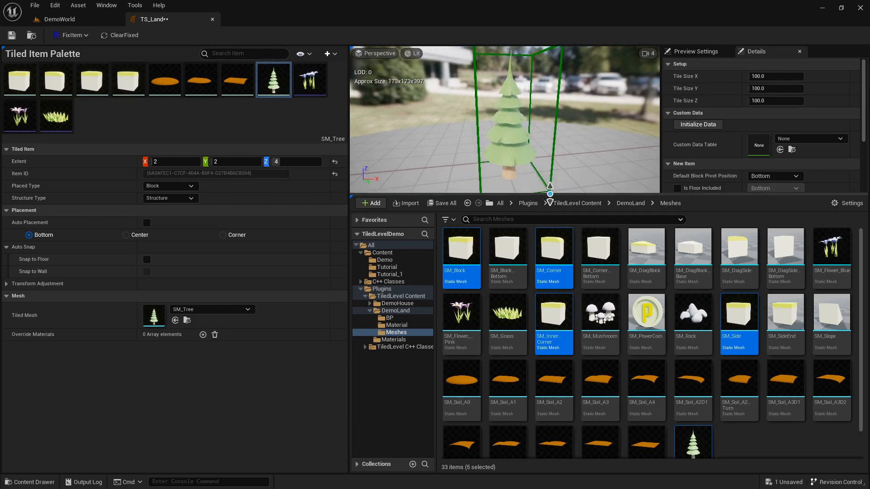
drag(549, 194, 546, 368)
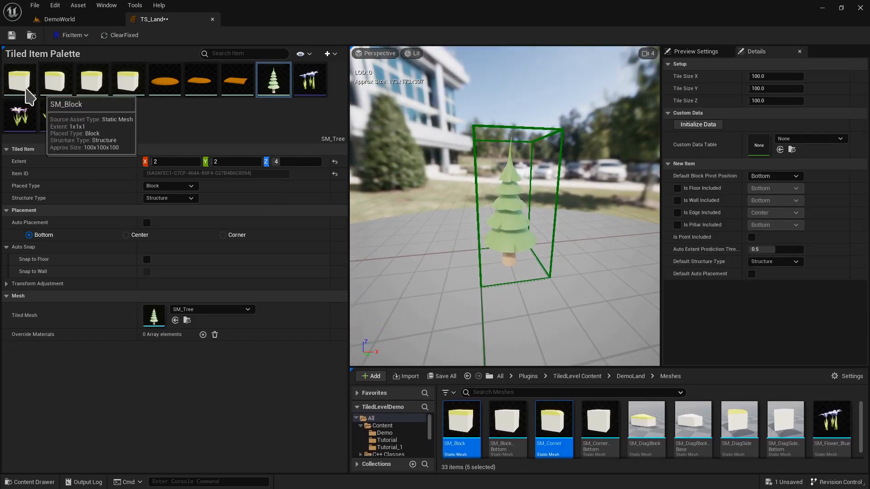
click(25, 87)
click(55, 86)
click(91, 89)
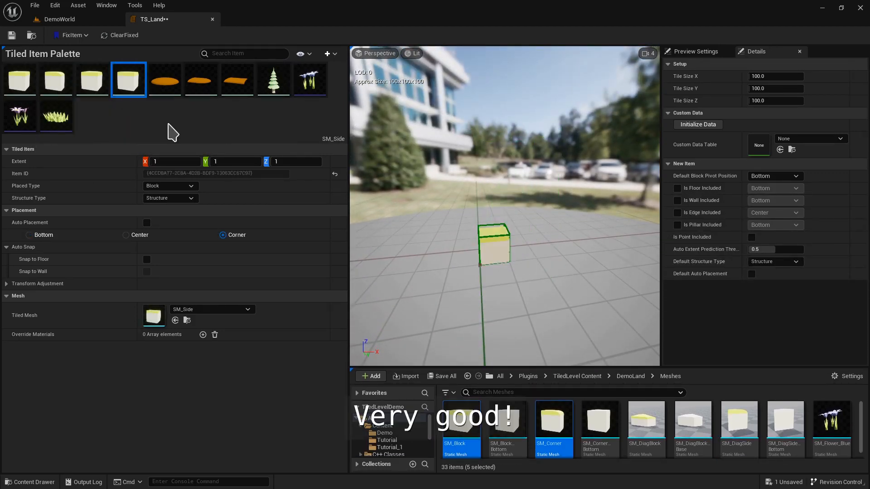
click(172, 133)
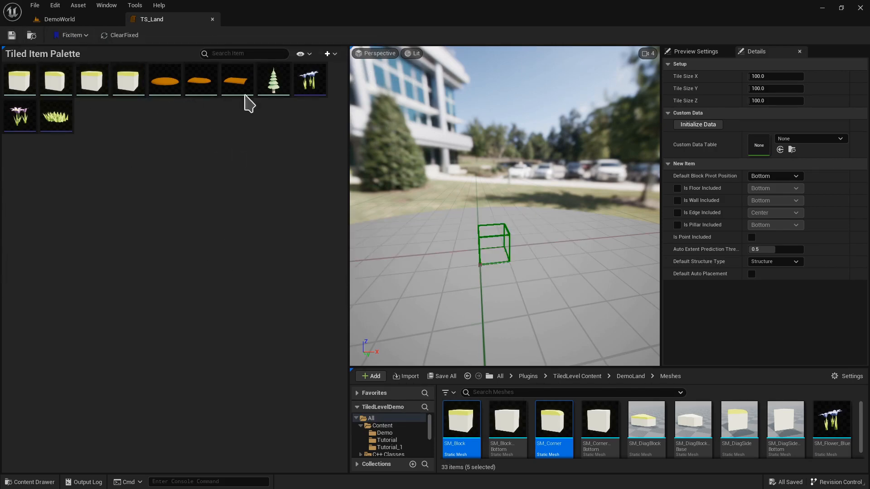
- Close the item set, then open the TS_Land_Rule auto paint rule and disable the grass rule in its Soil group
click(213, 20)
right_drag(373, 340, 365, 320)
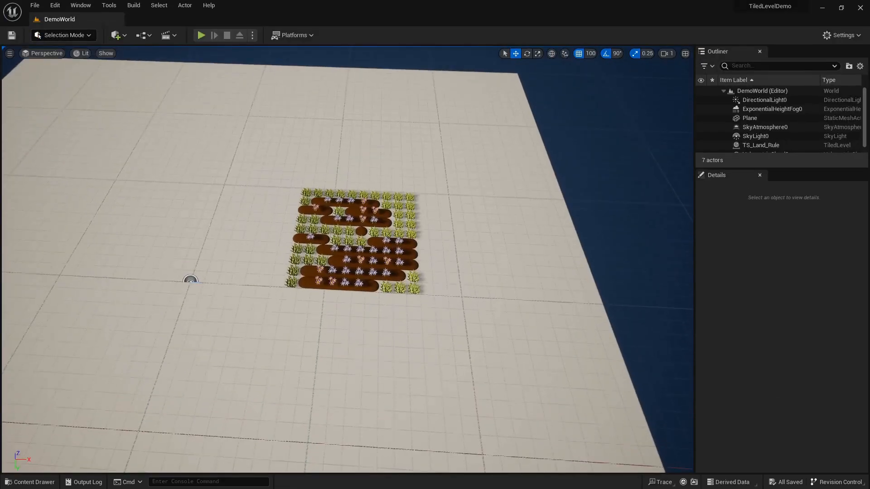
key(ctrl+space)
click(352, 412)
click(210, 378)
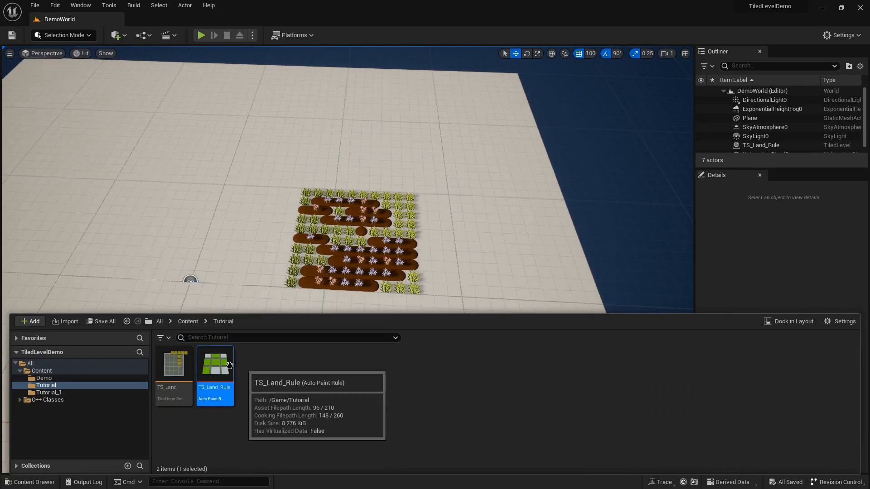
key(ctrl+space)
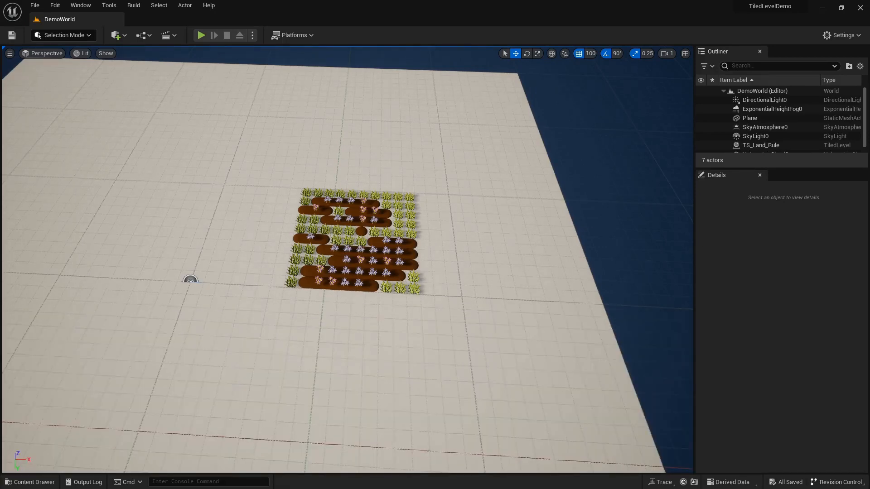
drag(110, 206, 183, 16)
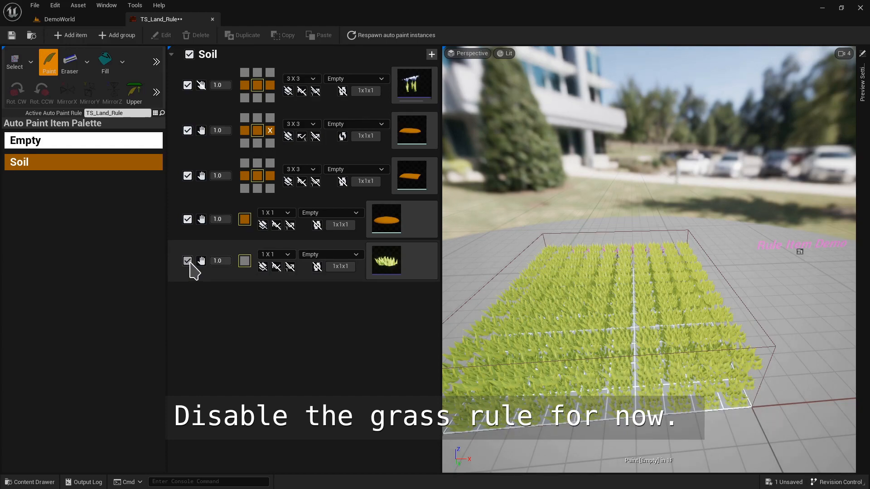
click(187, 261)
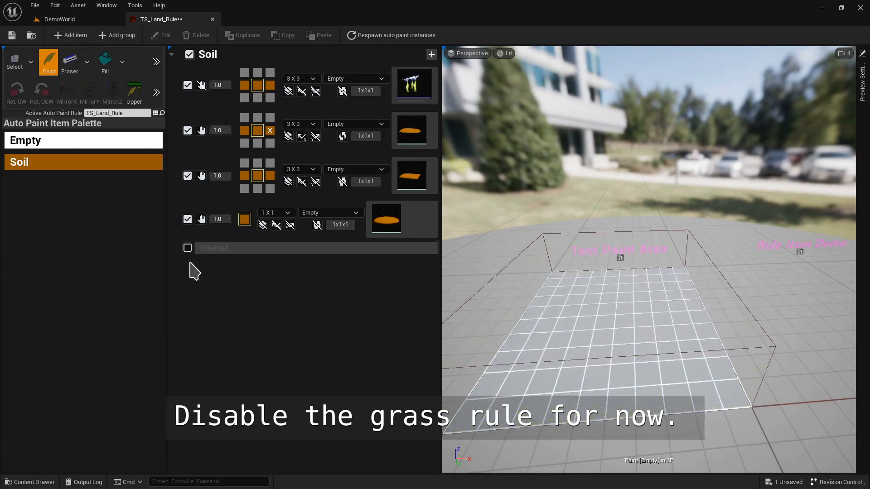
right_drag(633, 345, 625, 370)
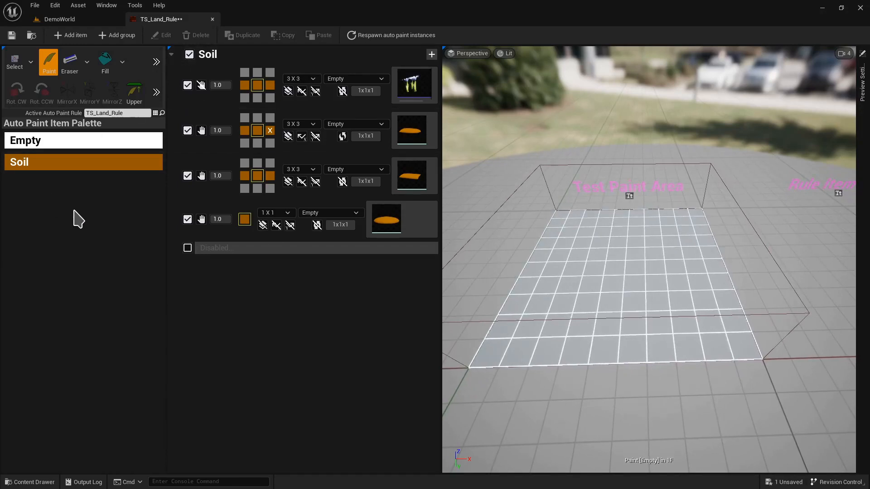
- Add an auto paint item named Land with a yellow-green colour, hex sRGB BDFF47FF
click(80, 38)
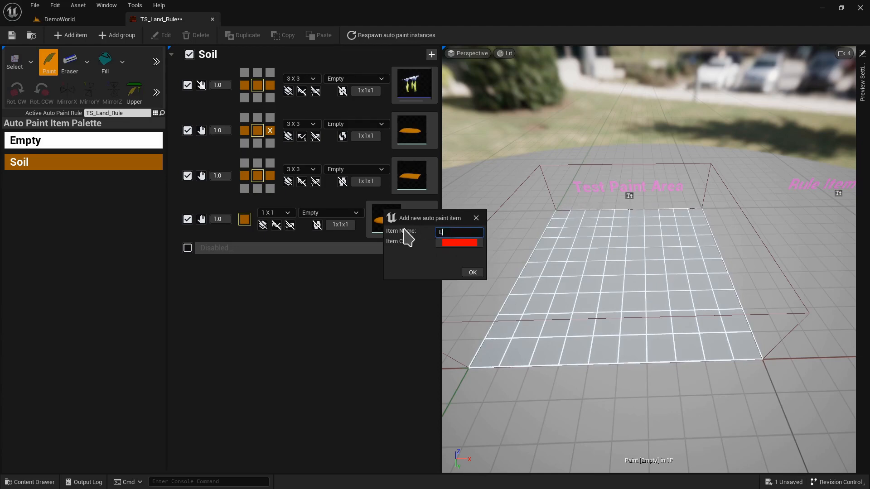
click(463, 244)
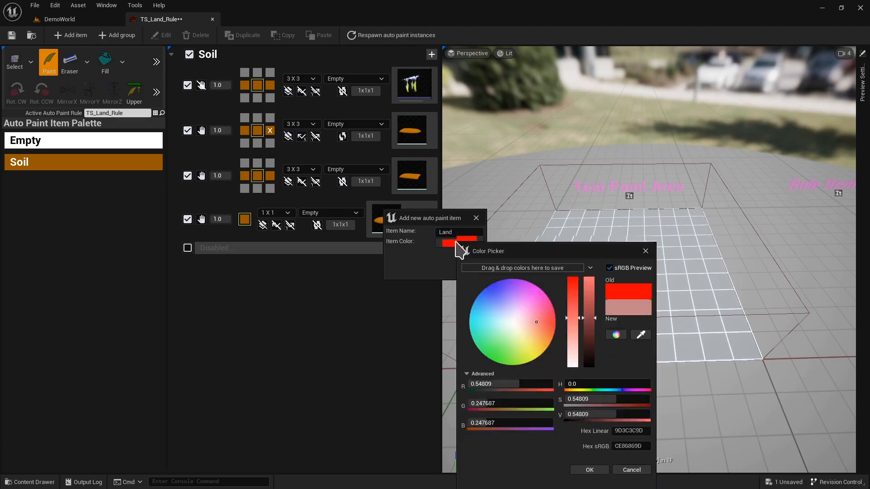
click(512, 363)
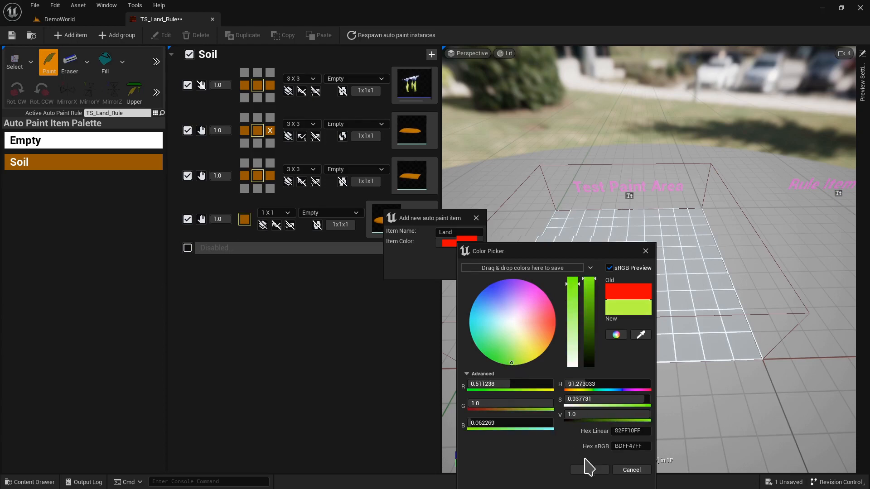
click(594, 471)
click(469, 272)
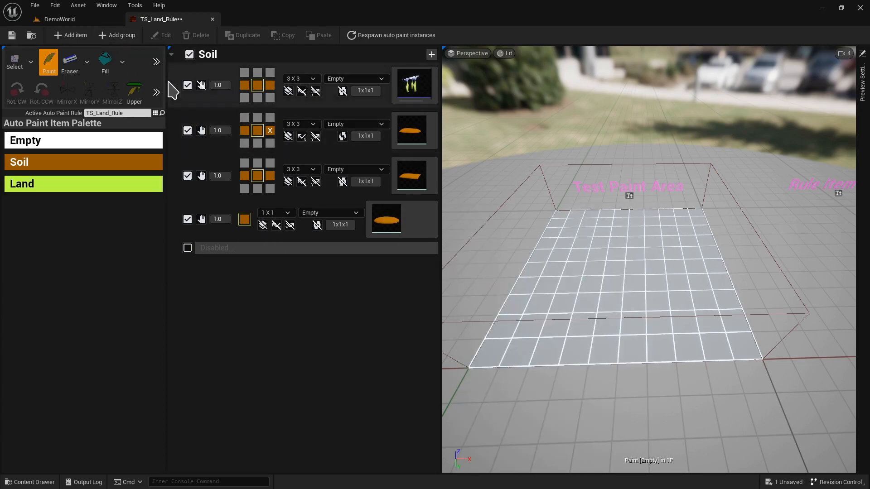
- Add a rule group named Land and move it above the Soil group
click(116, 36)
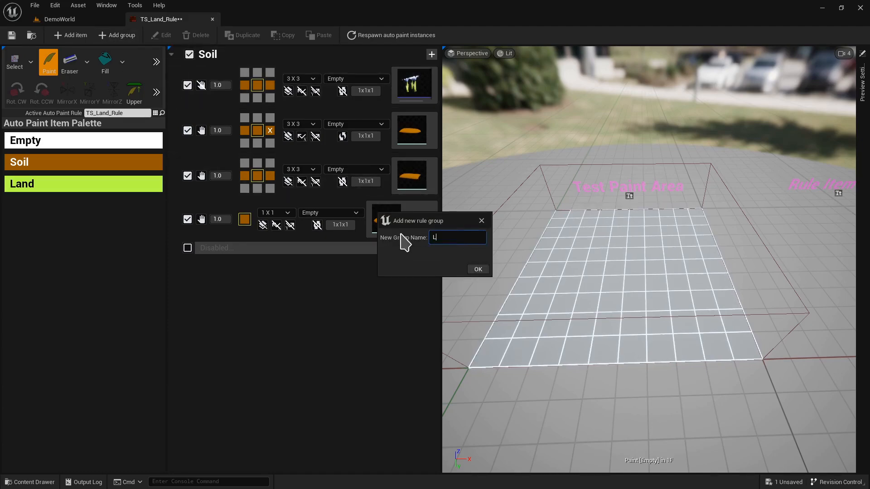
click(479, 270)
click(209, 270)
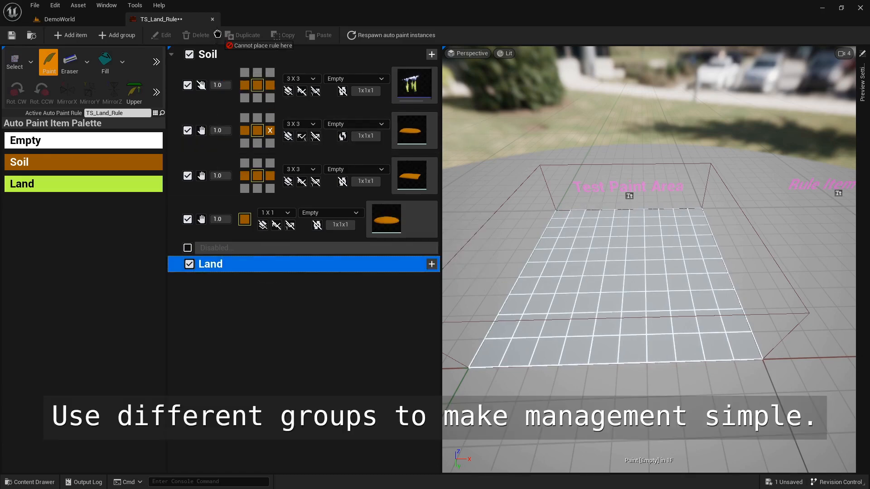
drag(206, 58, 207, 59)
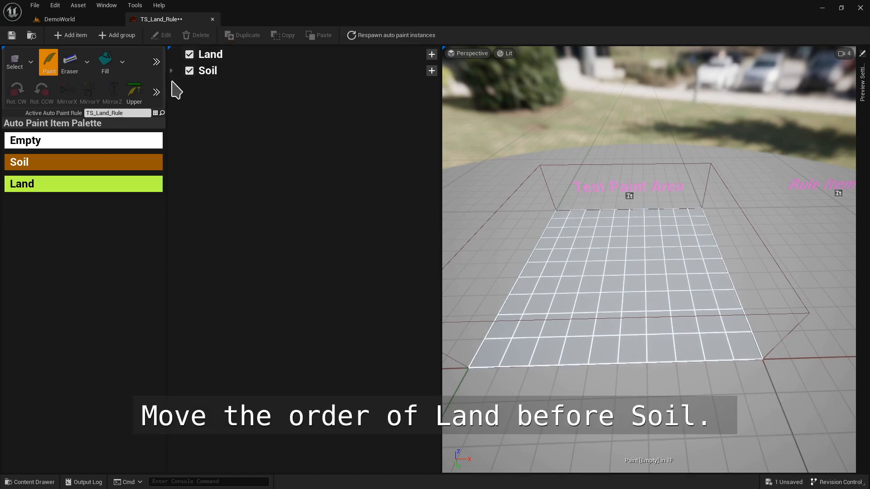
click(172, 71)
- Create four new 3 x 3 rules in the Land group and widen the rule list
click(432, 55)
click(432, 55)
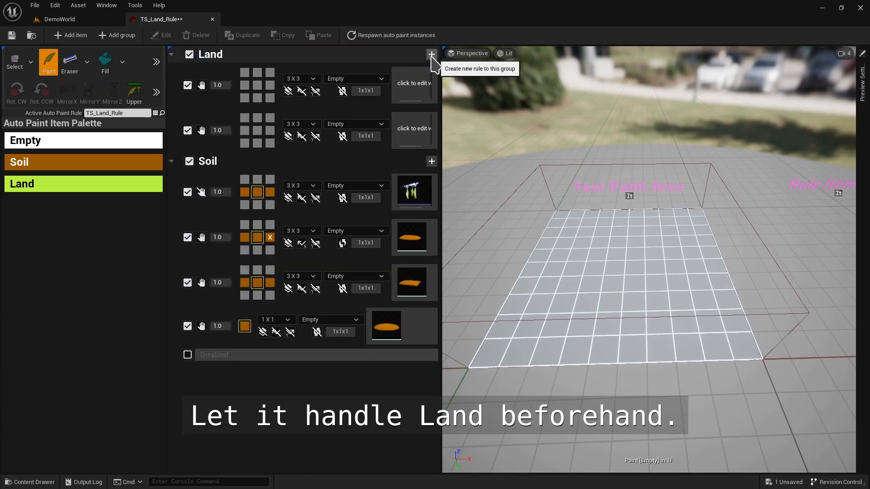
click(431, 55)
click(431, 55)
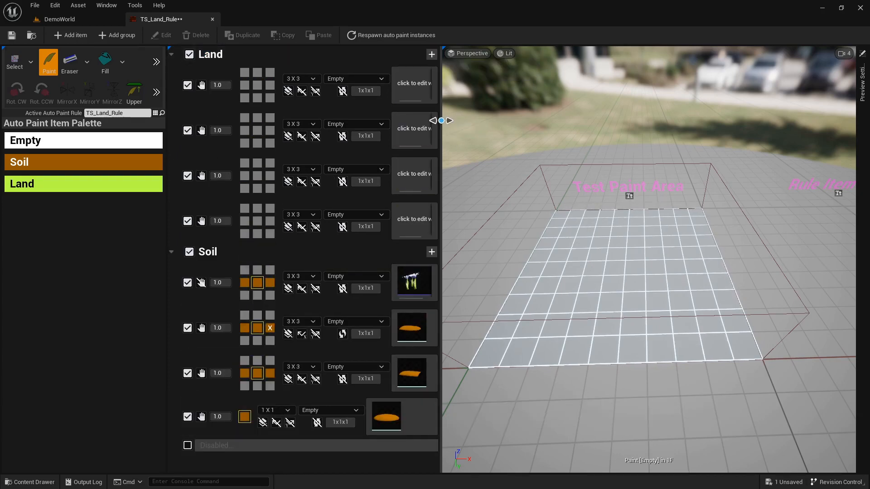
drag(441, 121, 543, 121)
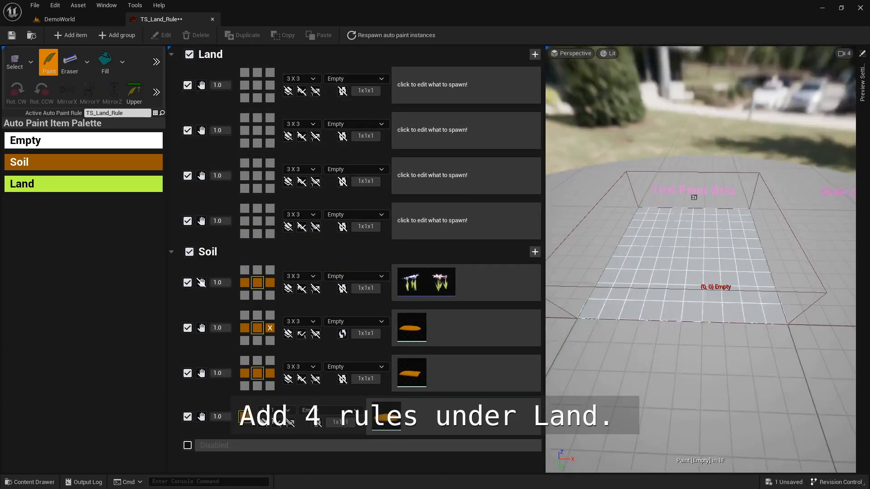
right_drag(705, 290, 670, 272)
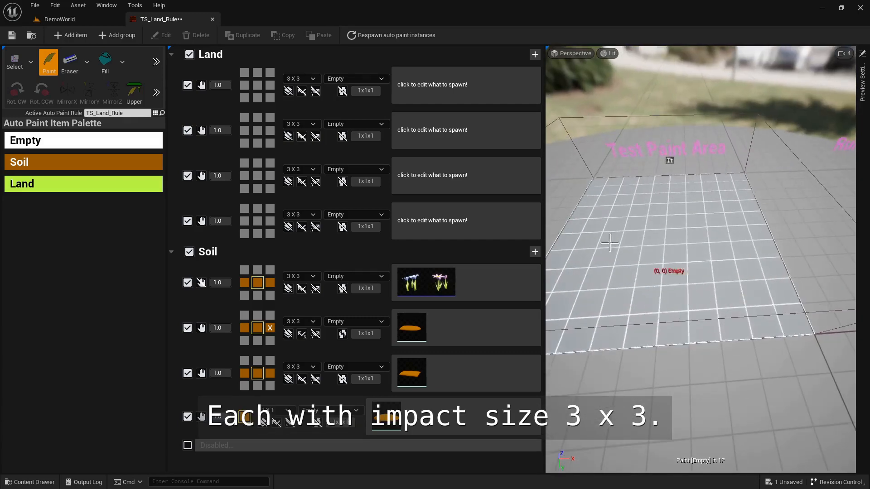
- Make the first Land rule spawn SM_Block and require Land in its centre and four directly adjacent cells
click(446, 91)
click(465, 299)
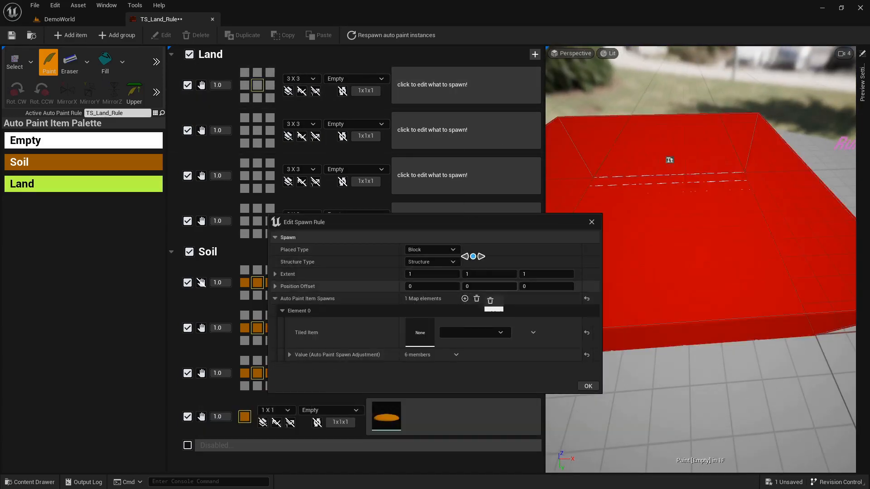
drag(480, 224, 446, 124)
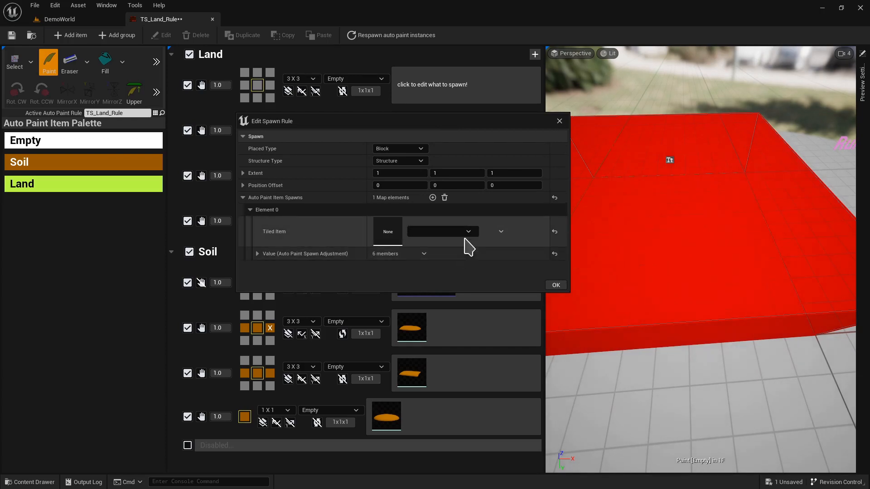
click(466, 232)
click(526, 368)
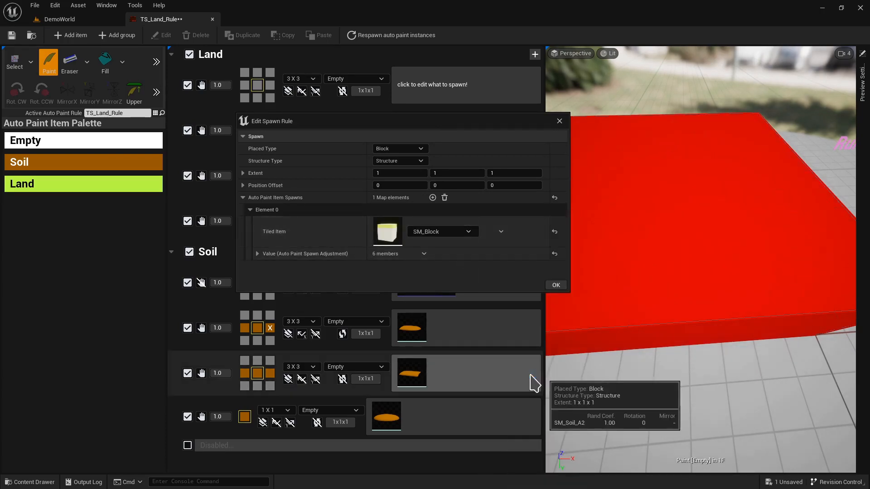
click(557, 286)
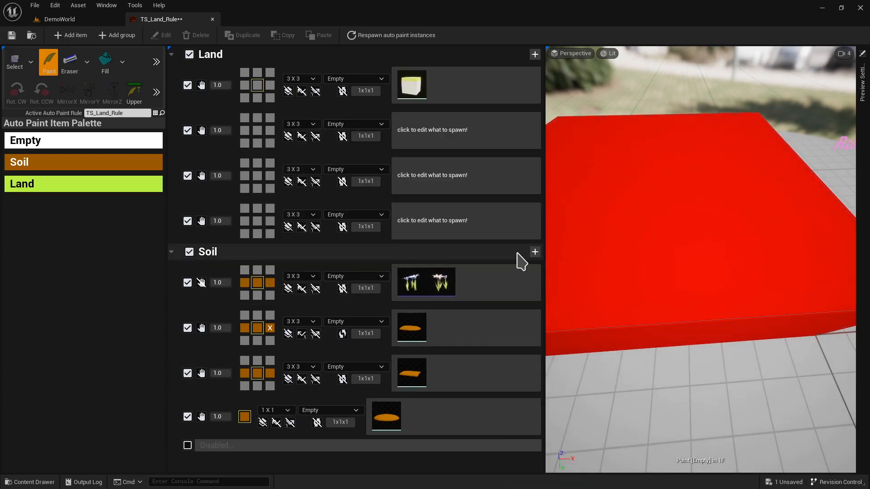
click(132, 188)
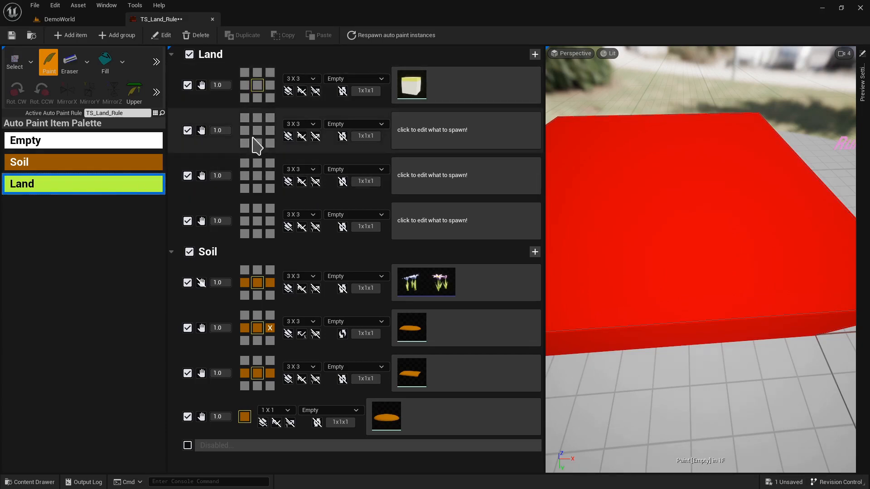
click(263, 106)
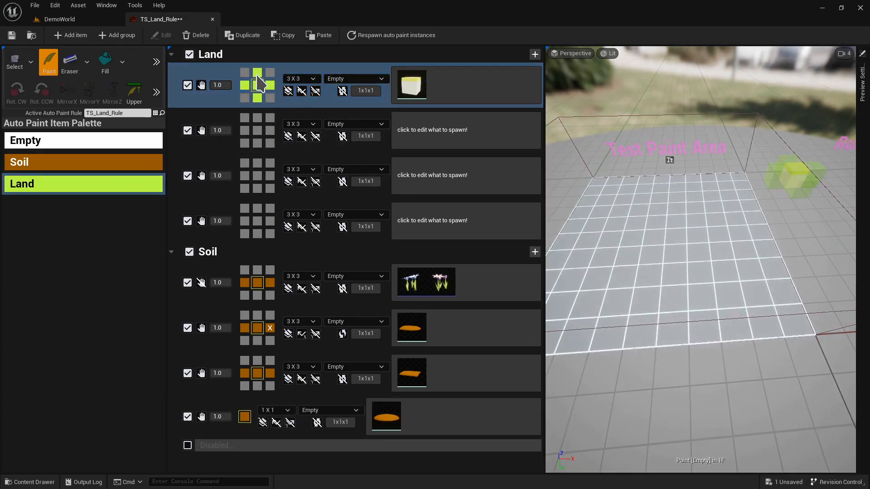
- Make the second Land rule spawn SM_Corner and require Land in its centre, left and lower cells
click(424, 132)
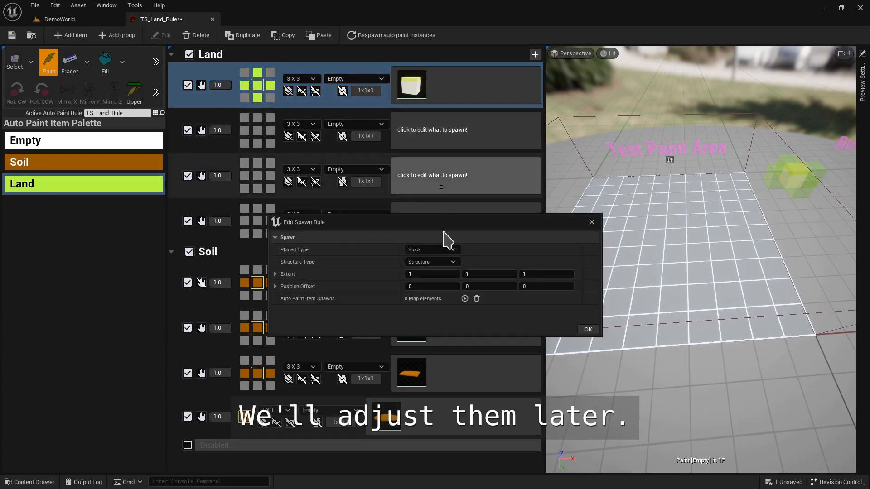
click(465, 299)
click(486, 333)
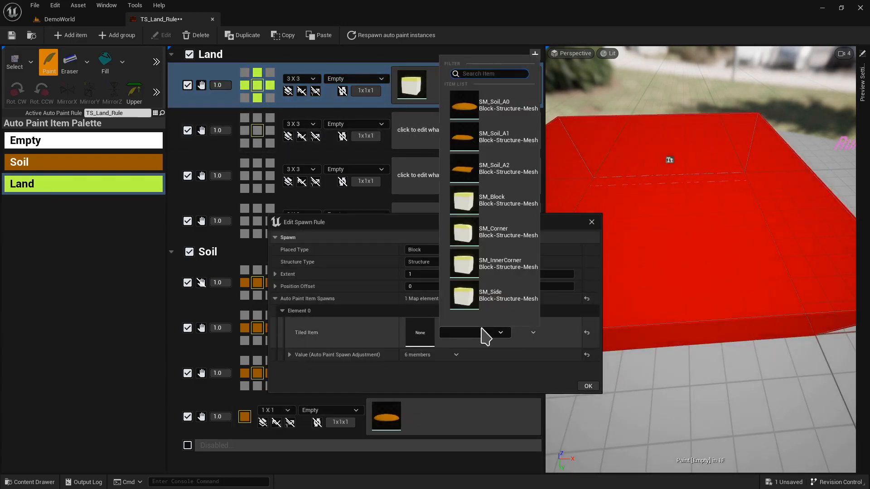
click(517, 246)
click(588, 387)
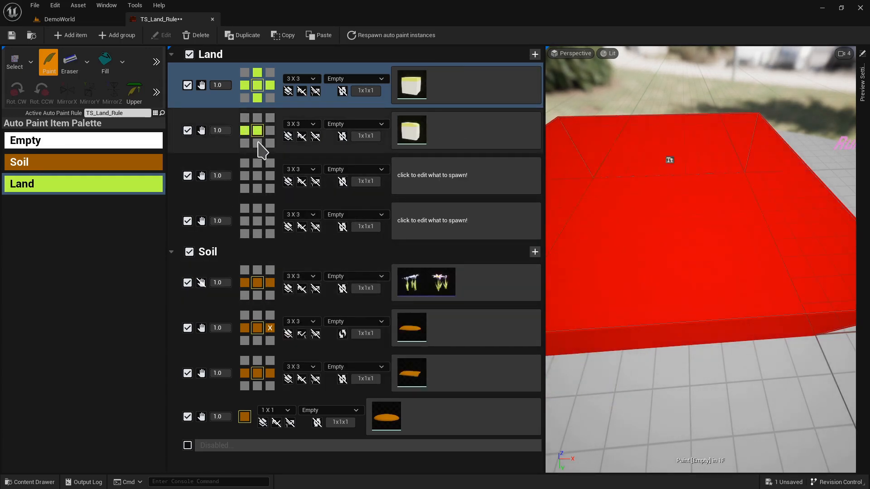
click(284, 148)
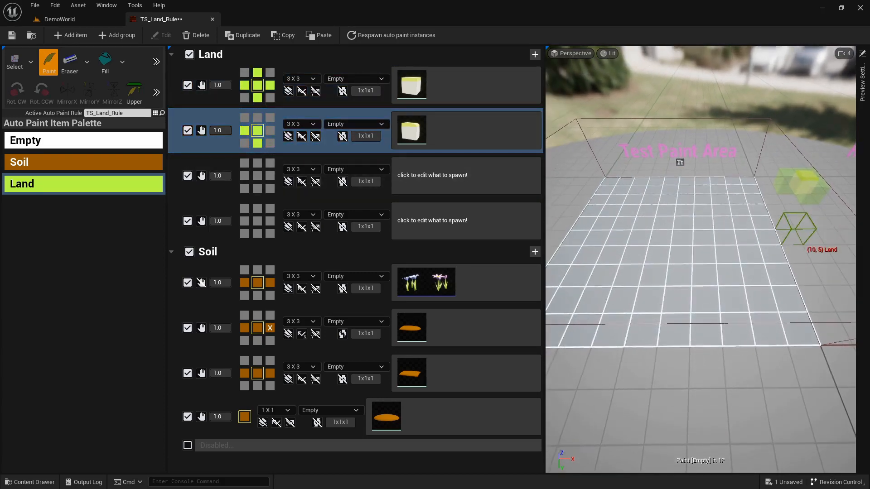
- Add SM_InnerCorner as the item the third Land rule spawns
click(375, 196)
click(432, 192)
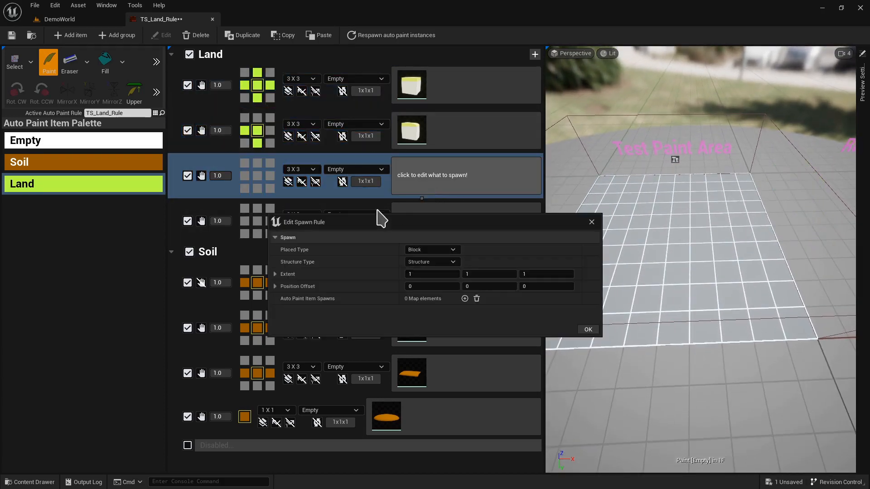
click(465, 299)
click(458, 334)
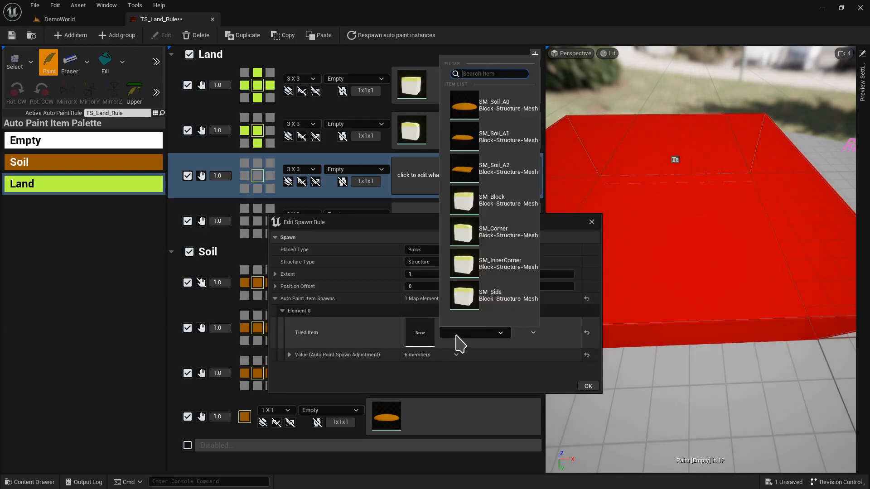
click(494, 268)
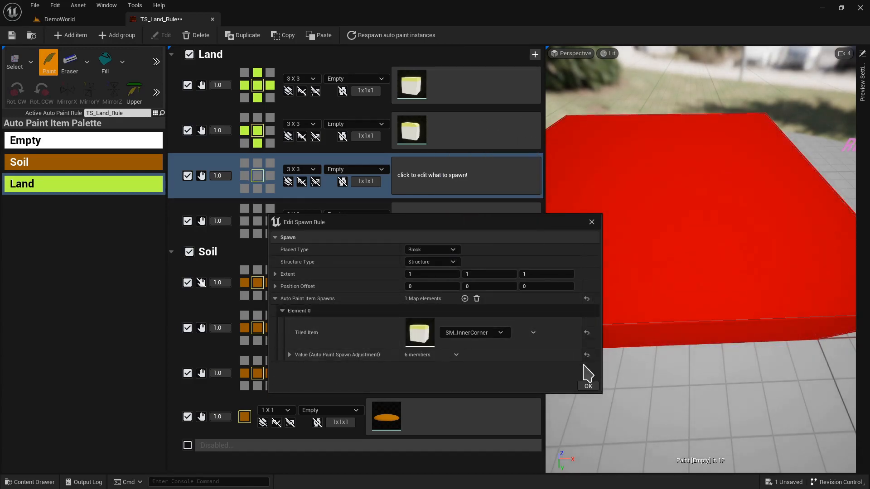
click(588, 388)
- Require Land in the centre and four directly adjacent cells of the SM_InnerCorner rule
click(246, 177)
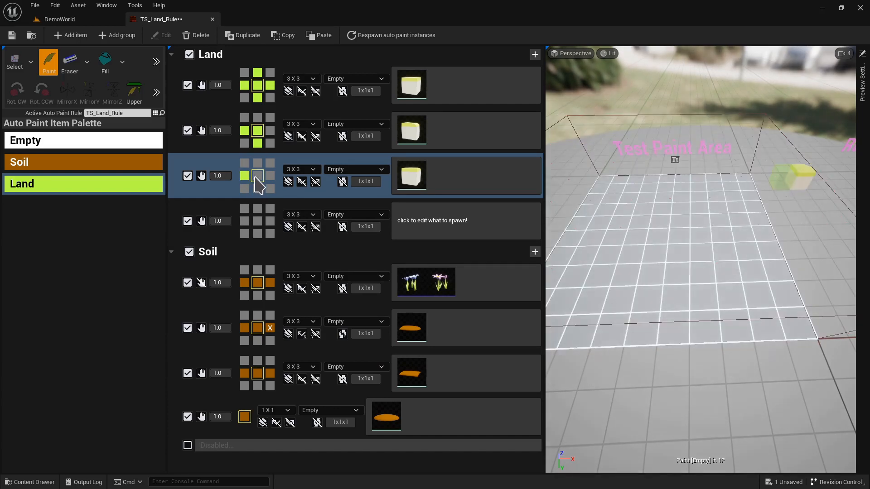
click(256, 179)
click(259, 189)
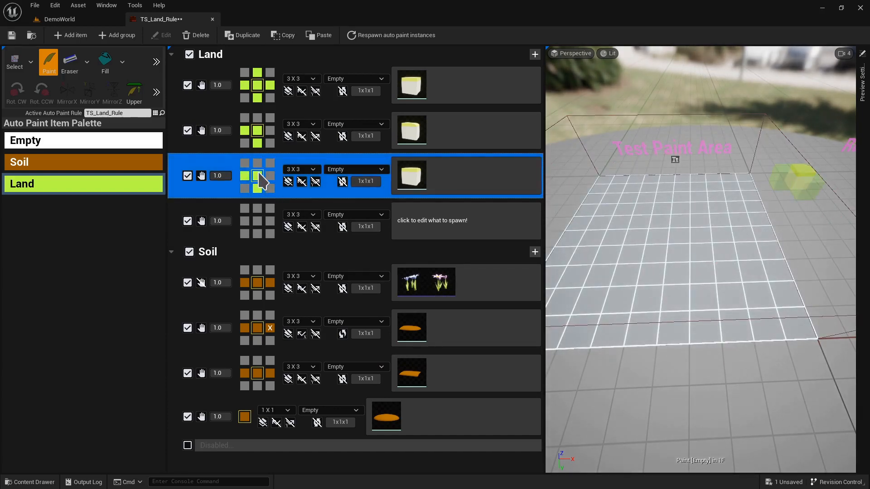
click(259, 164)
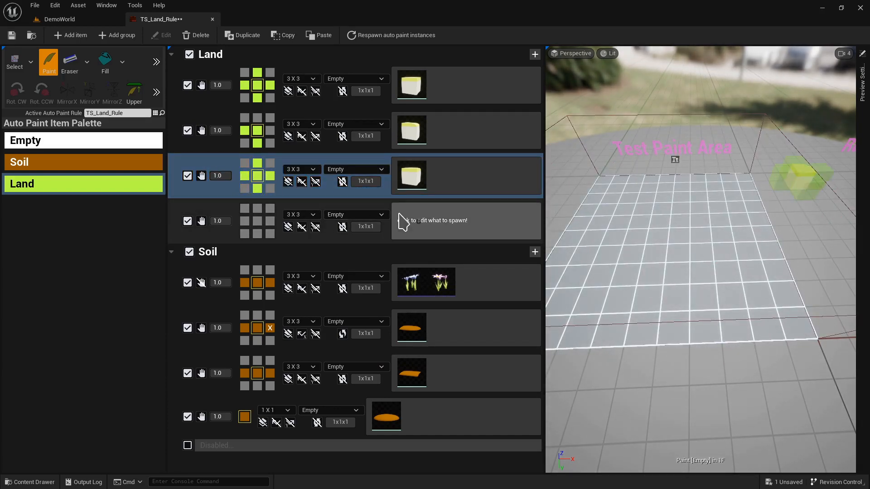
- Make the fourth Land rule spawn SM_Side and require Land in its centre and four directly adjacent cells
click(444, 221)
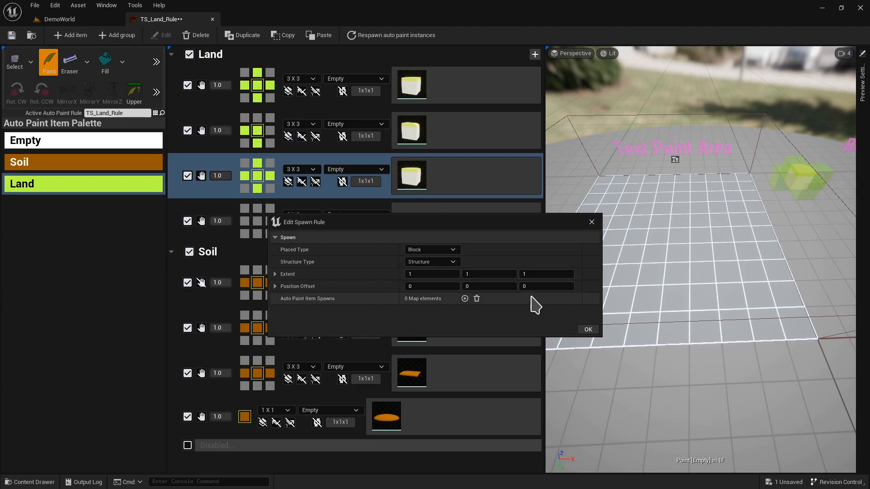
click(465, 299)
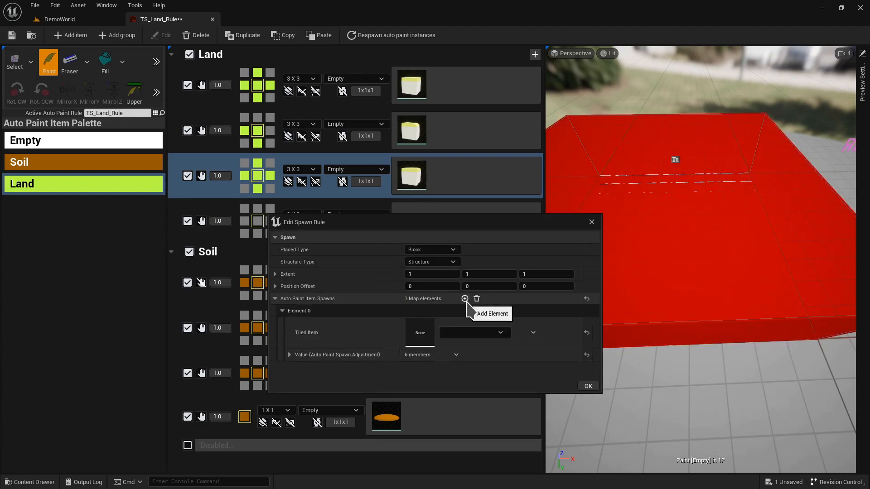
click(484, 335)
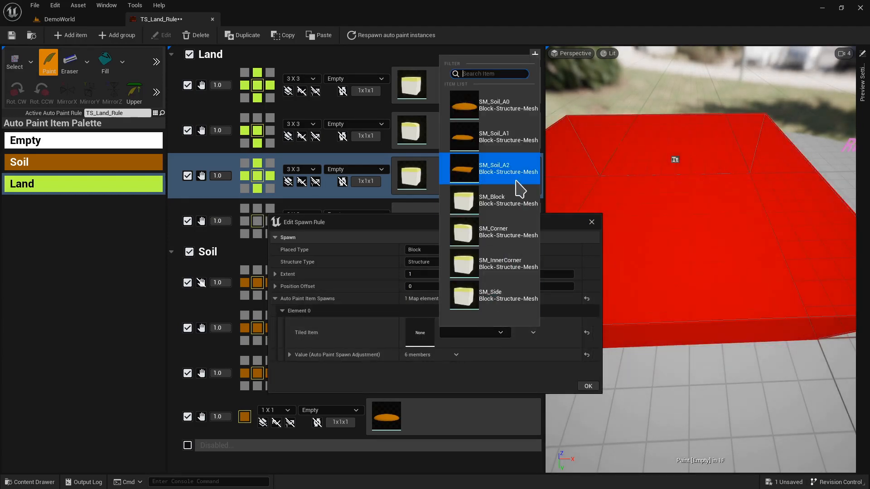
click(478, 296)
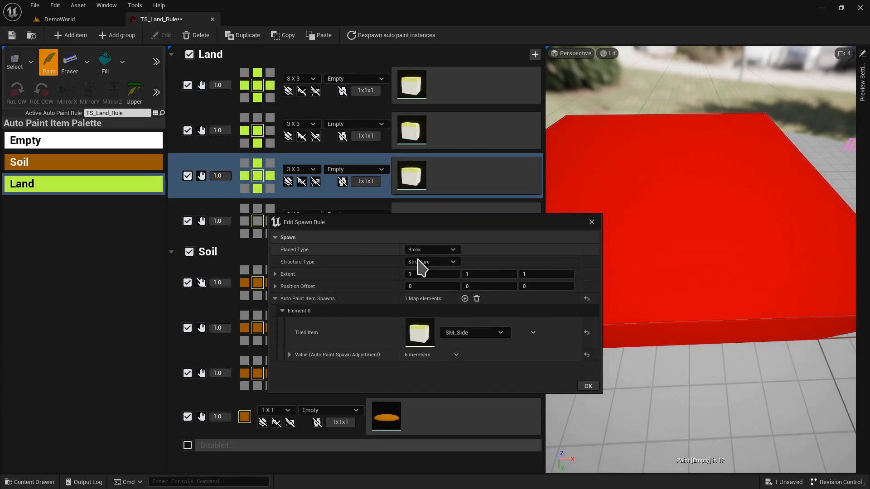
click(589, 386)
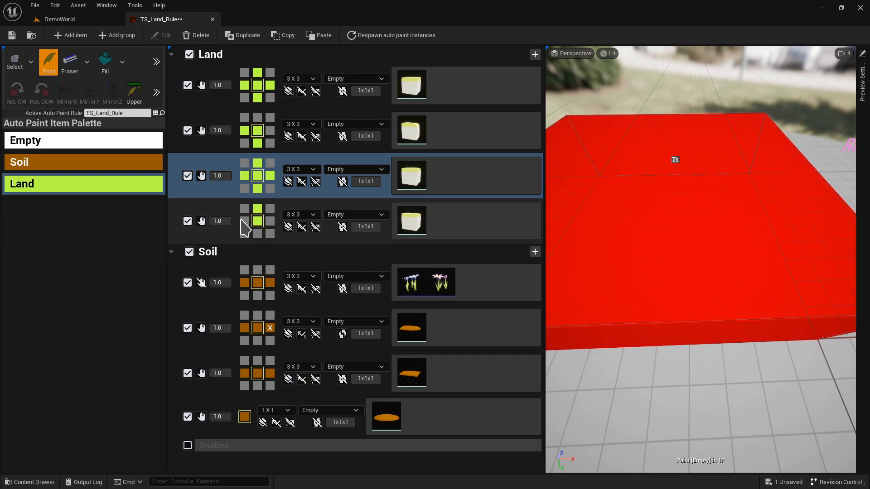
click(340, 252)
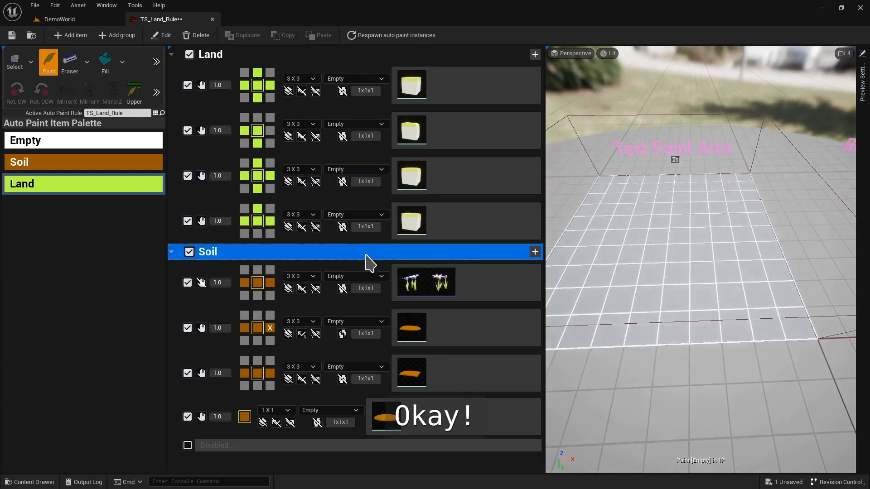
- Enable X mirror, Y mirror and item rotation on mirrored matches for the SM_Corner rule
click(350, 104)
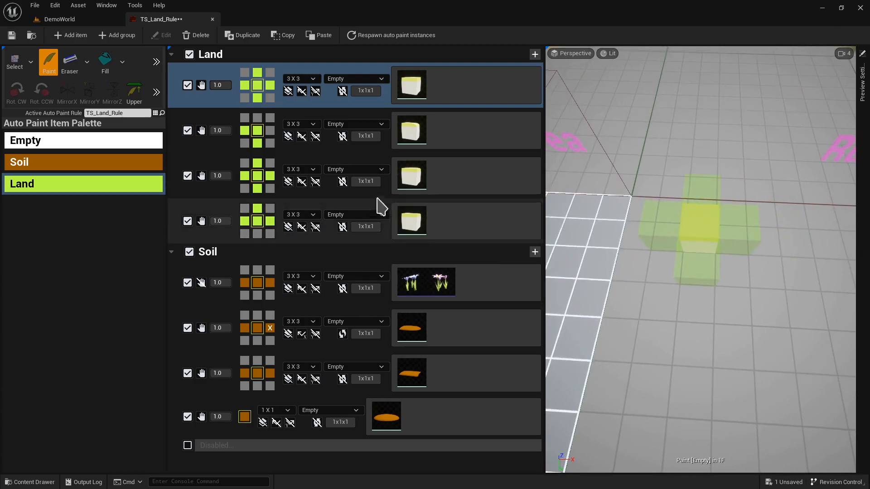
click(351, 146)
scroll(753, 277, up, 3)
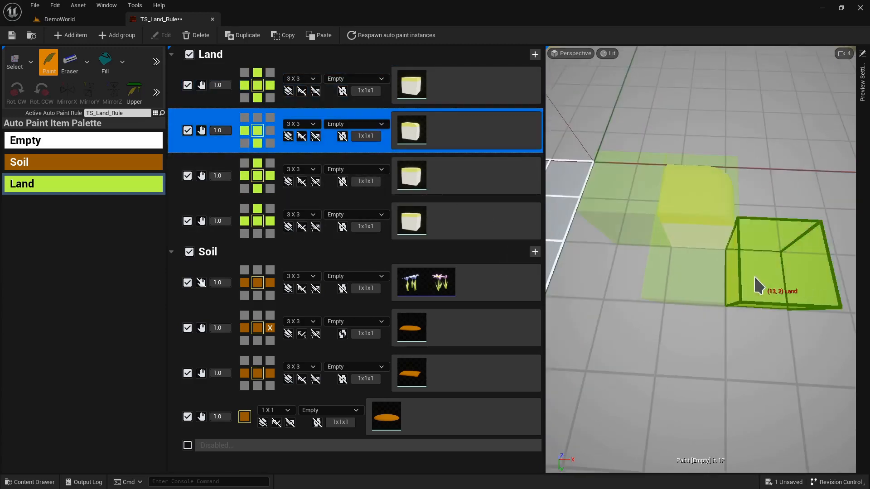
mouse_move(754, 275)
right_down()
mouse_move(585, 293)
mouse_move(768, 281)
right_up()
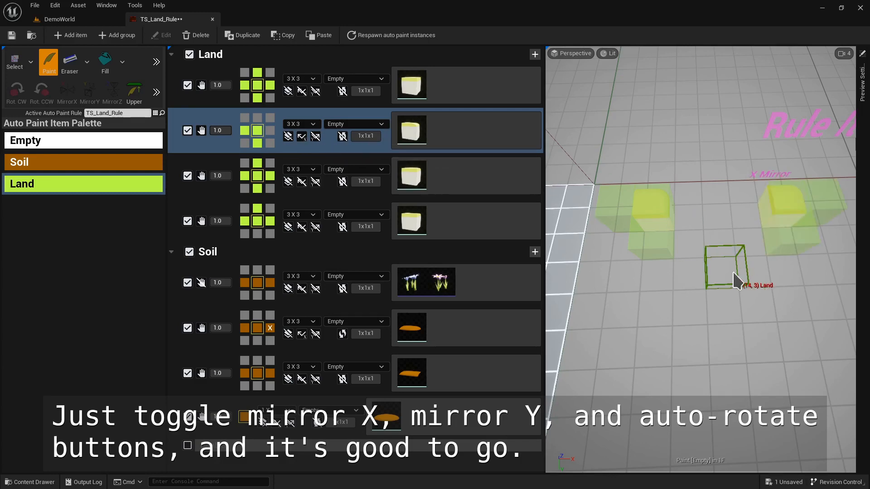
right_drag(733, 274, 729, 273)
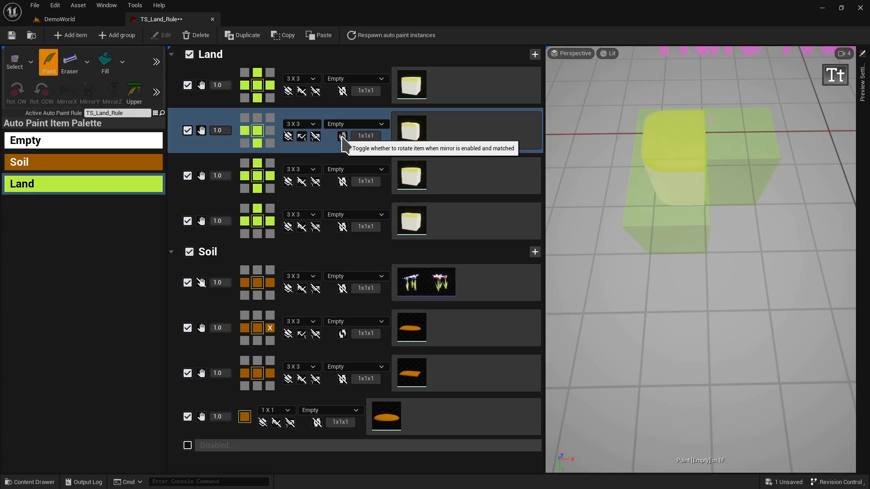
mouse_move(716, 328)
right_down()
mouse_move(793, 347)
mouse_move(736, 342)
right_up()
click(318, 141)
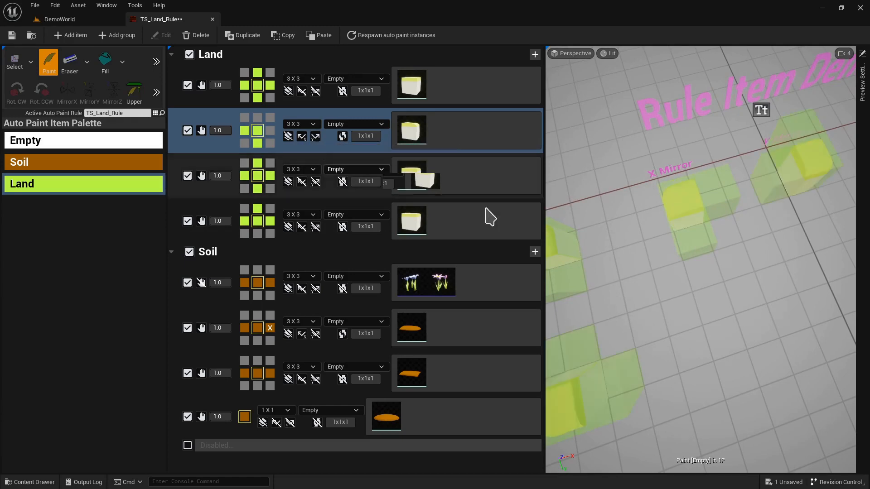
right_drag(809, 315, 784, 320)
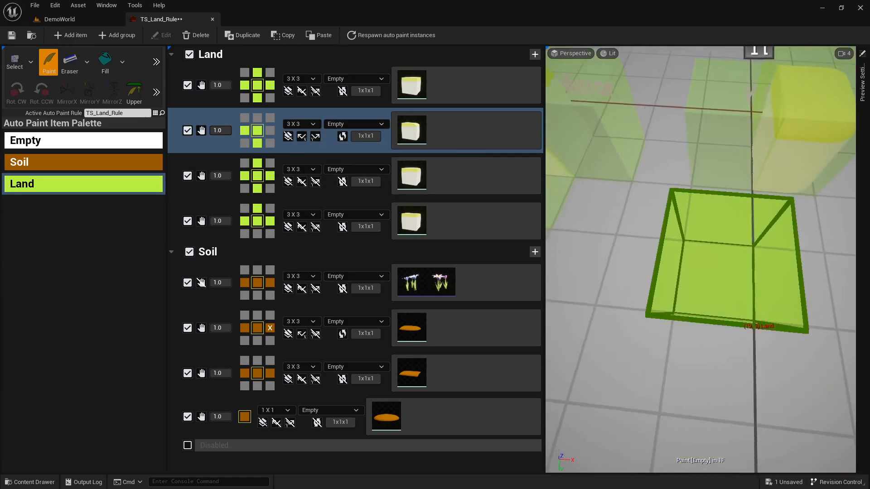
- Exclude Land from the SM_InnerCorner rule's upper-right cell and enable its X mirror, Y mirror and mirrored item rotation
click(362, 203)
right_drag(718, 264, 710, 245)
right_drag(718, 176, 743, 271)
key(s)
key(w)
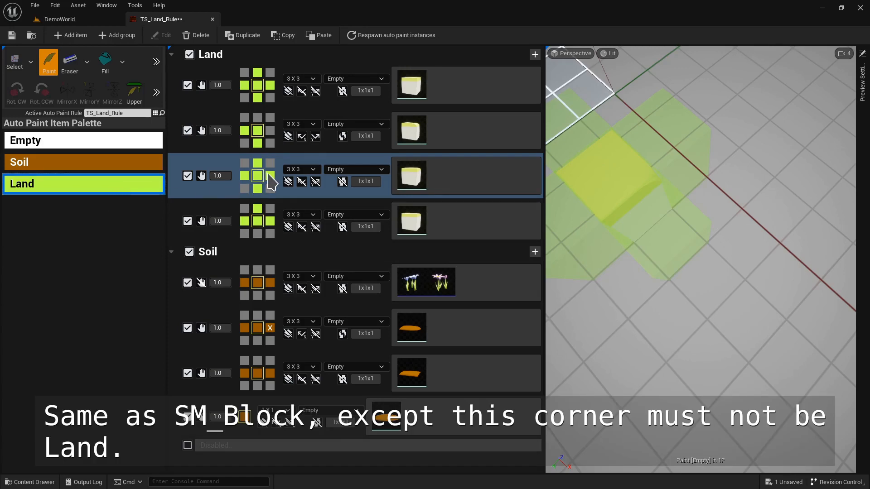
click(270, 163)
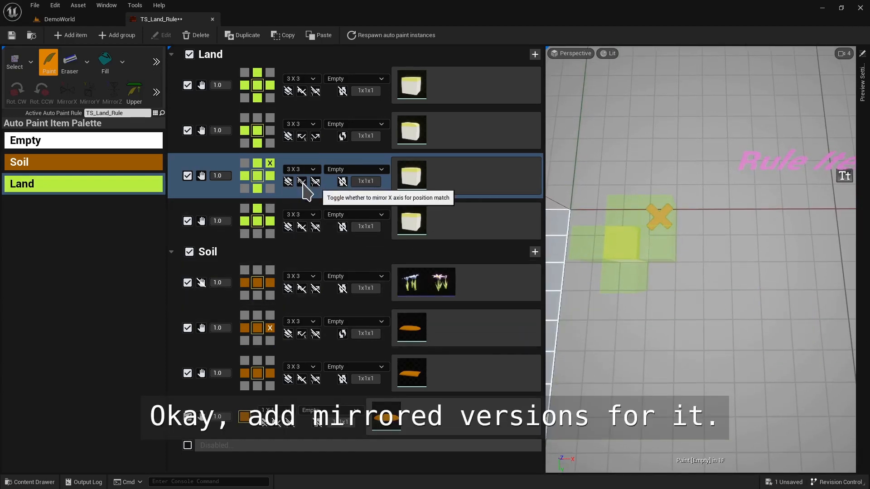
click(317, 182)
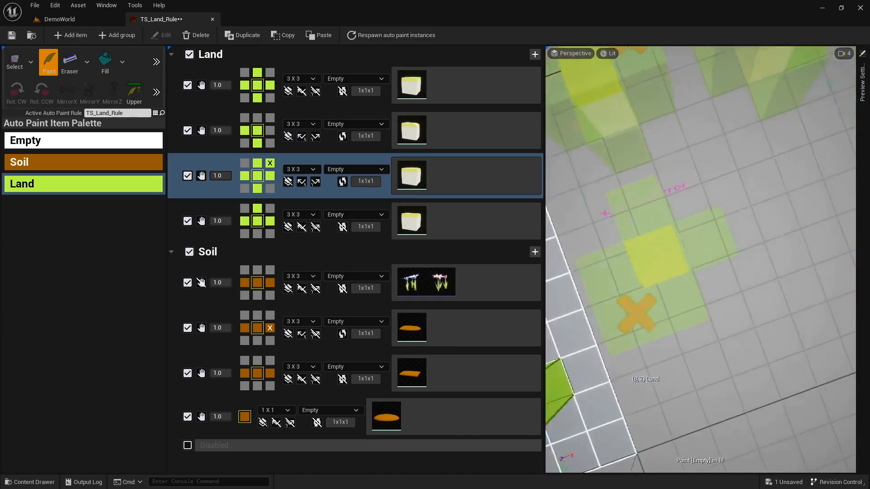
key(d)
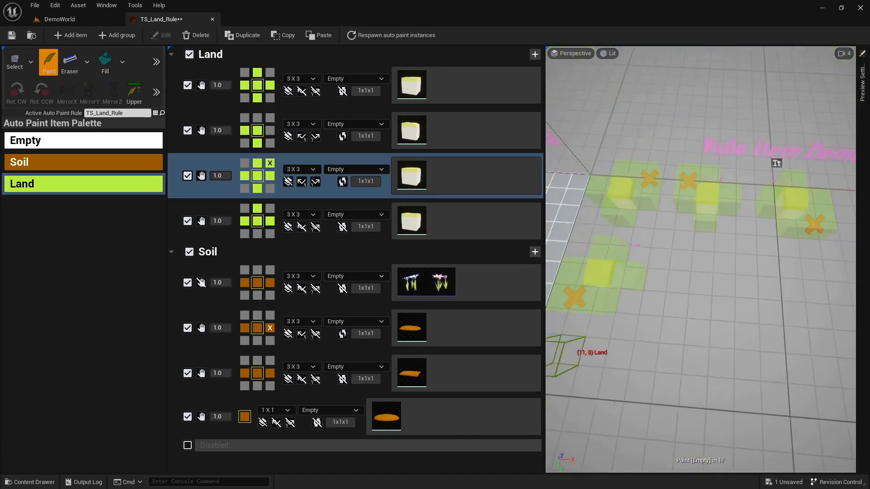
- Exclude Land from the upper middle cell of the SM_Side rule and enable its Y mirror
click(322, 240)
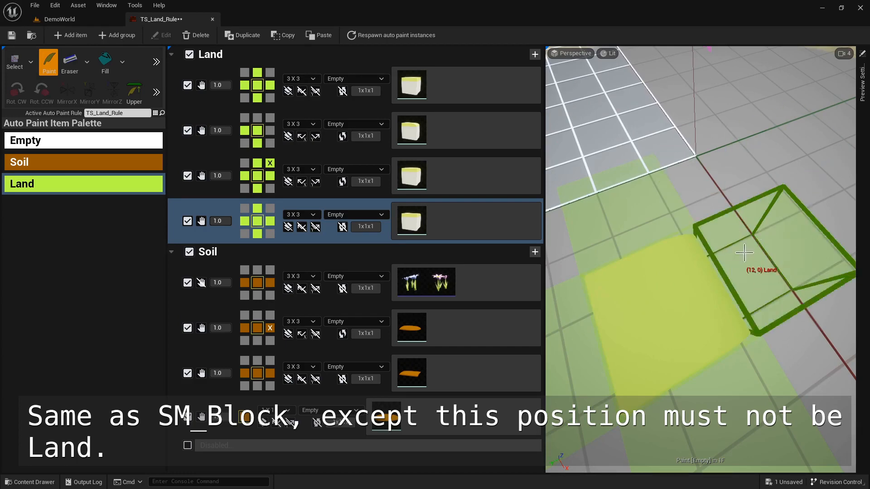
scroll(745, 253, down, 3)
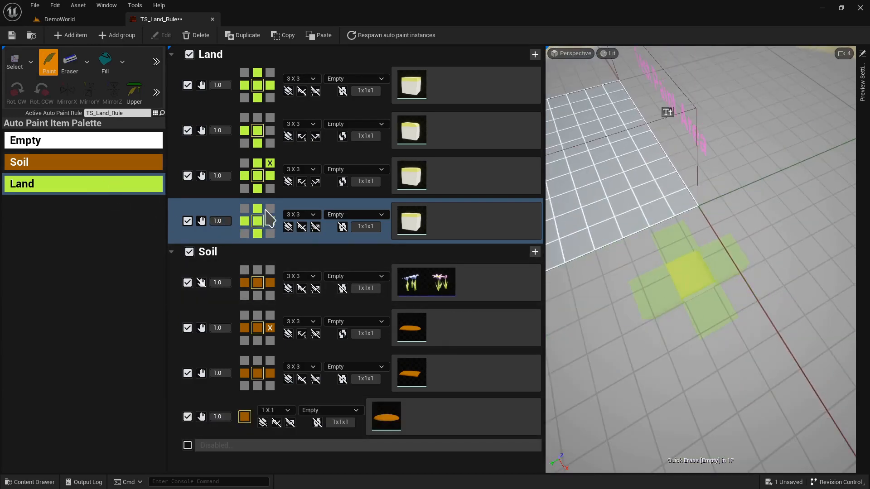
alt+drag(702, 327, 648, 240)
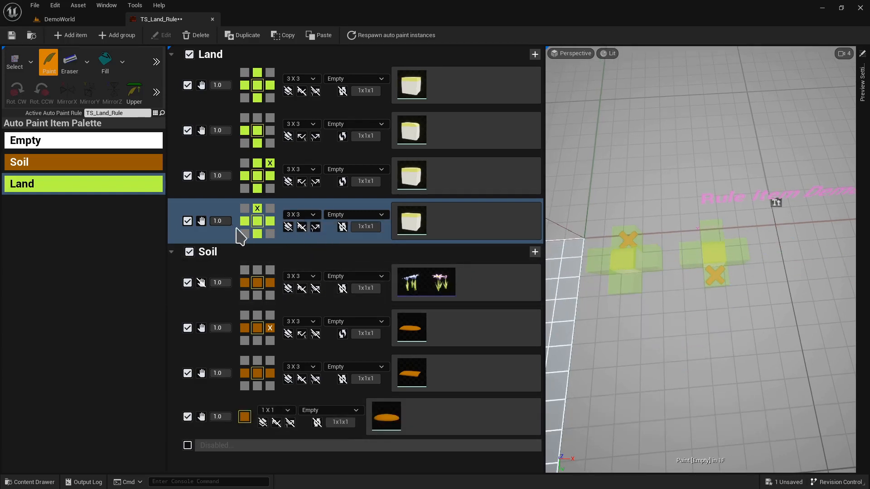
- Enable item rotation on mirrored matches for the SM_Side rule
mouse_move(399, 278)
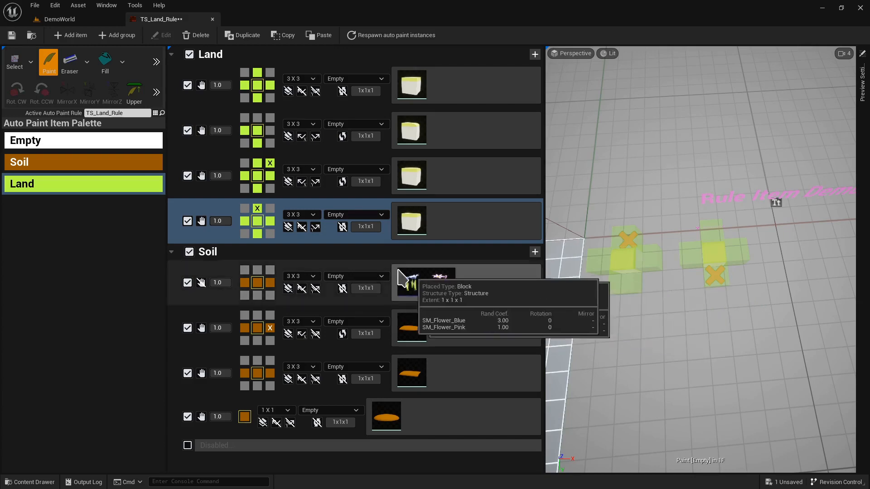
key(w)
mouse_move(743, 324)
right_down()
mouse_move(655, 332)
mouse_move(550, 321)
mouse_move(693, 269)
mouse_move(757, 272)
right_up()
key(d)
key(s)
click(311, 241)
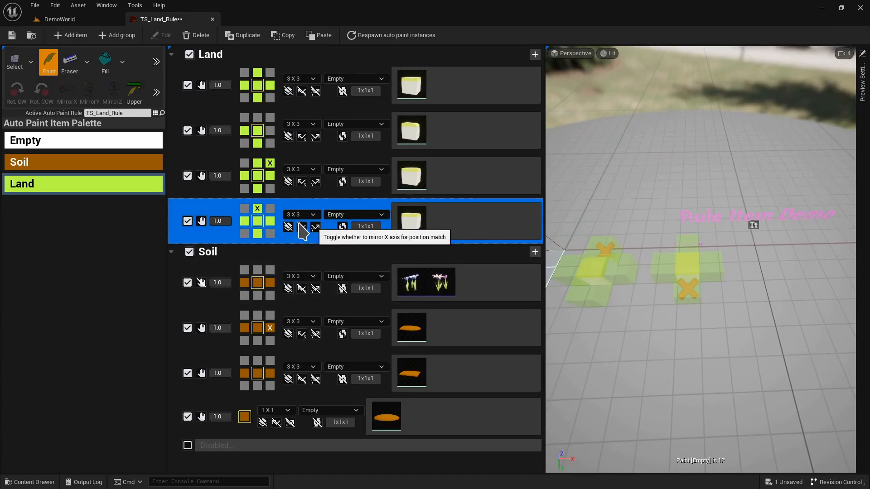
- Duplicate the SM_Side rule within the Land group
right_click(330, 243)
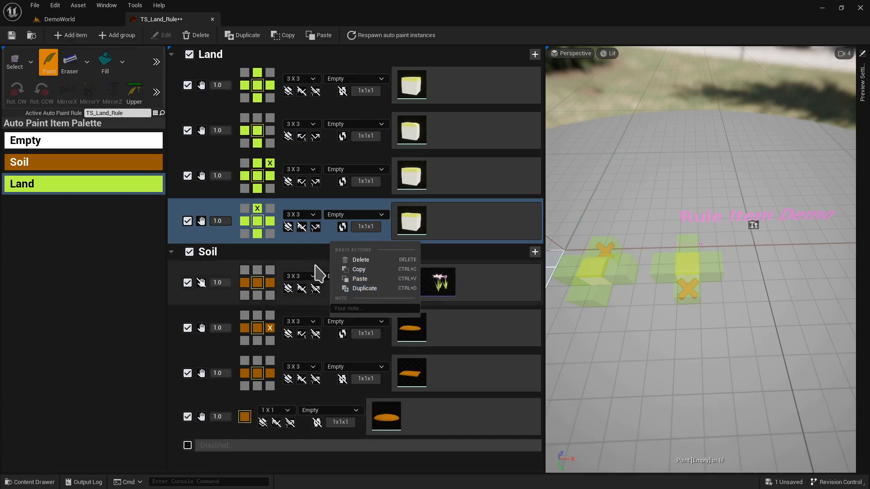
click(302, 239)
key(ctrl+d)
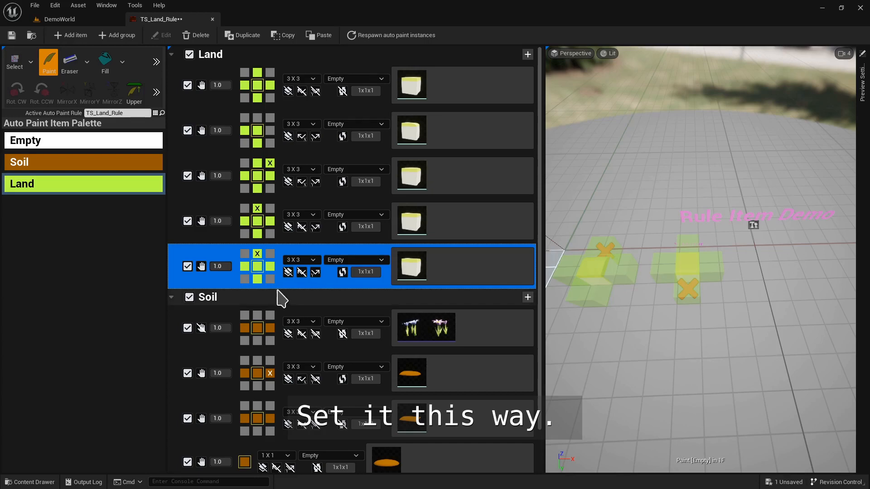
- In the copied SM_Side rule, require Land in the upper middle cell, exclude it from the middle right cell, and mirror X instead of Y
click(257, 254)
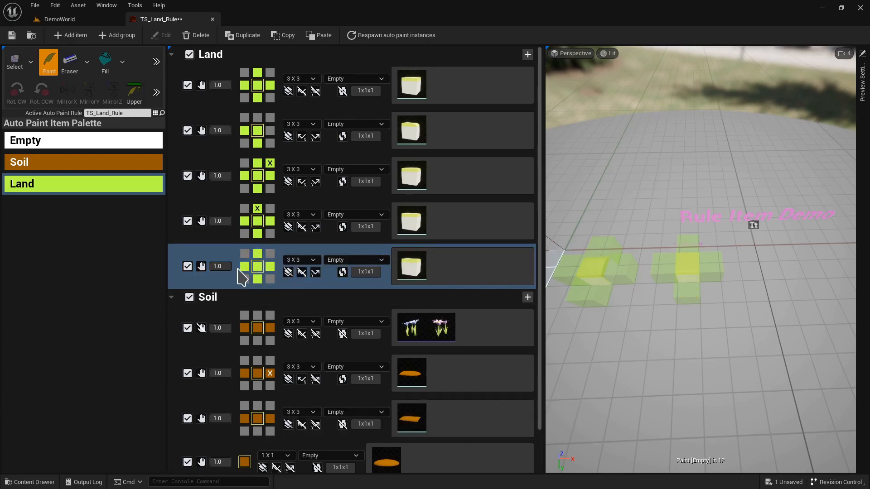
click(270, 267)
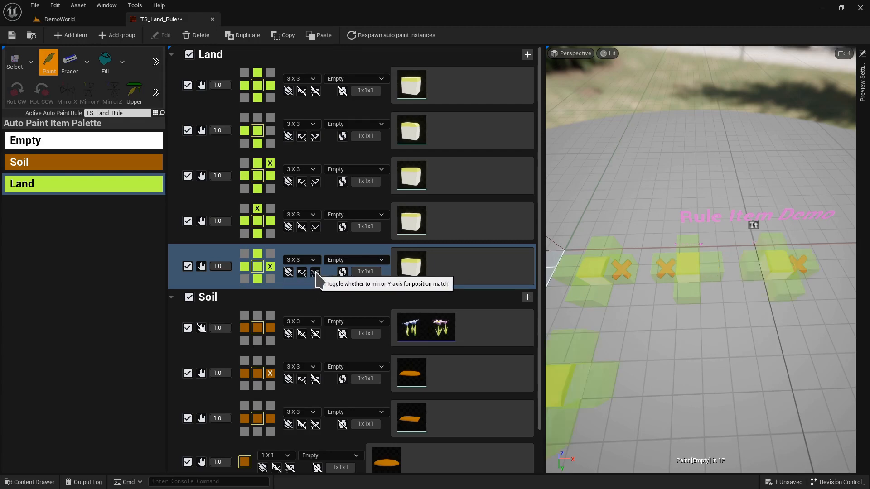
click(315, 272)
- Set the clockwise rotation times of the copied rule's SM_Side item to 1
right_drag(715, 334, 696, 332)
double_click(455, 286)
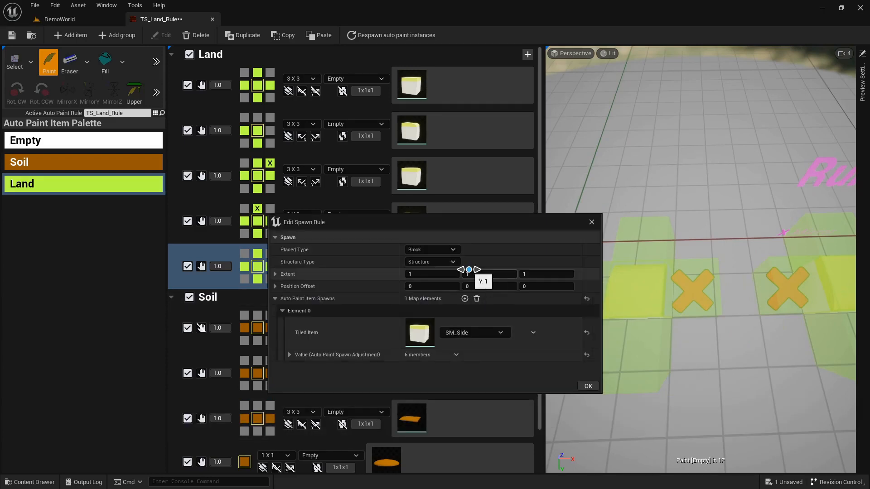
click(290, 355)
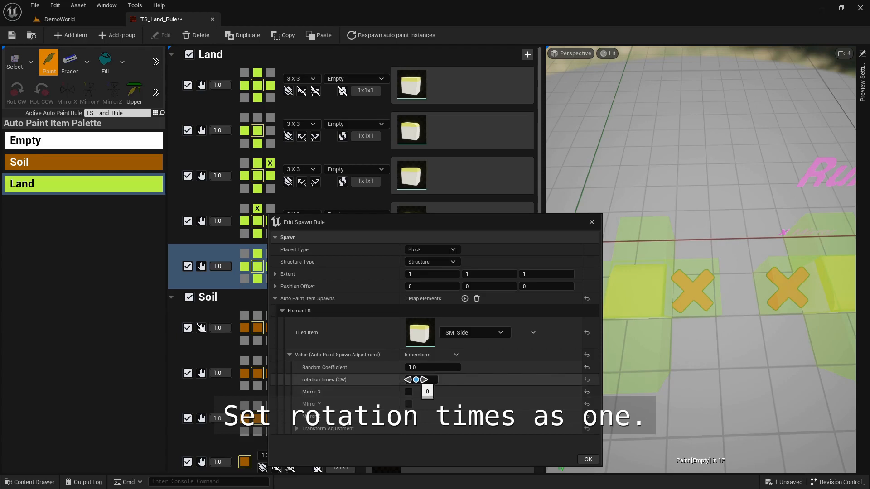
click(416, 380)
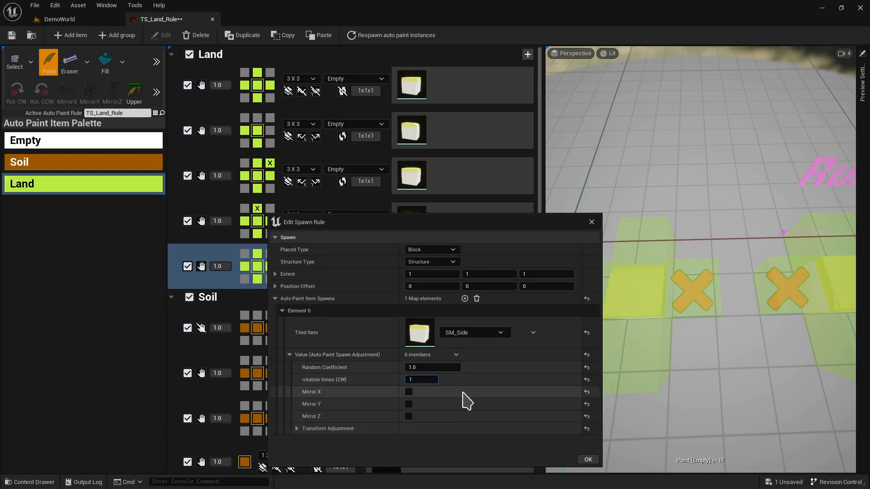
click(588, 460)
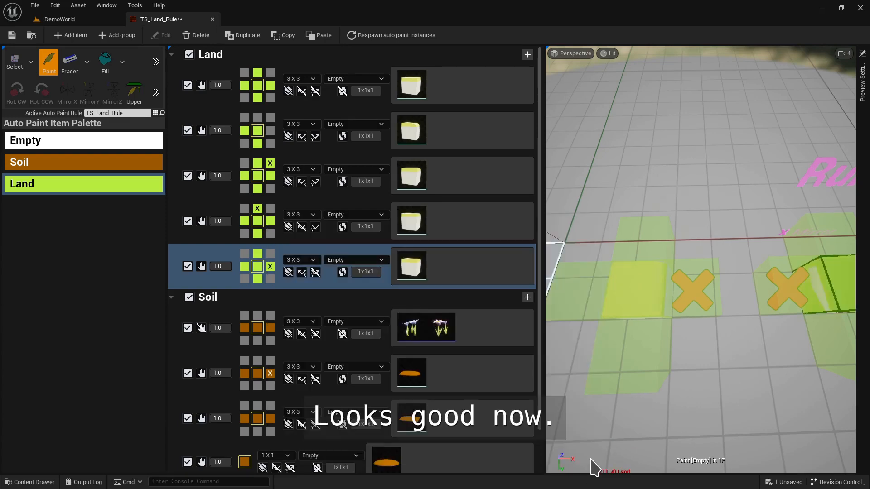
- Paint a patch of Land cells in the middle of the test paint area
mouse_move(683, 349)
right_down()
mouse_move(675, 381)
mouse_move(604, 285)
mouse_move(641, 363)
mouse_move(685, 337)
mouse_move(709, 387)
mouse_move(707, 381)
right_up()
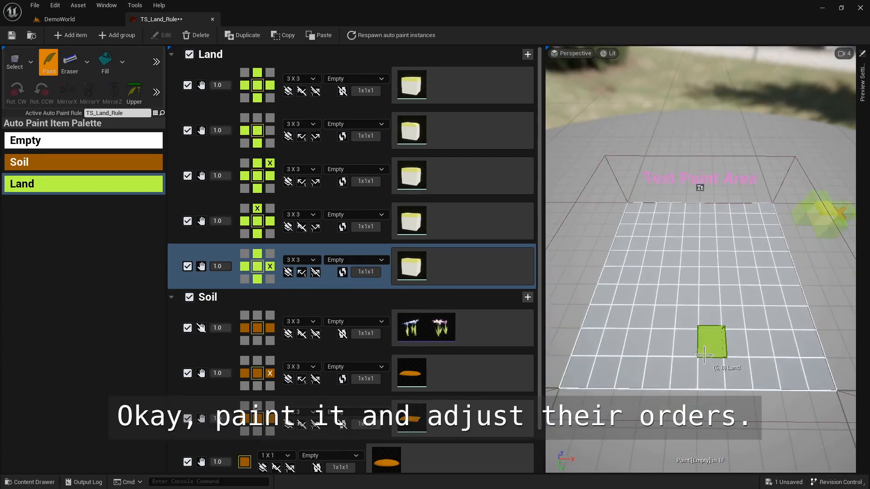
right_drag(711, 343, 666, 267)
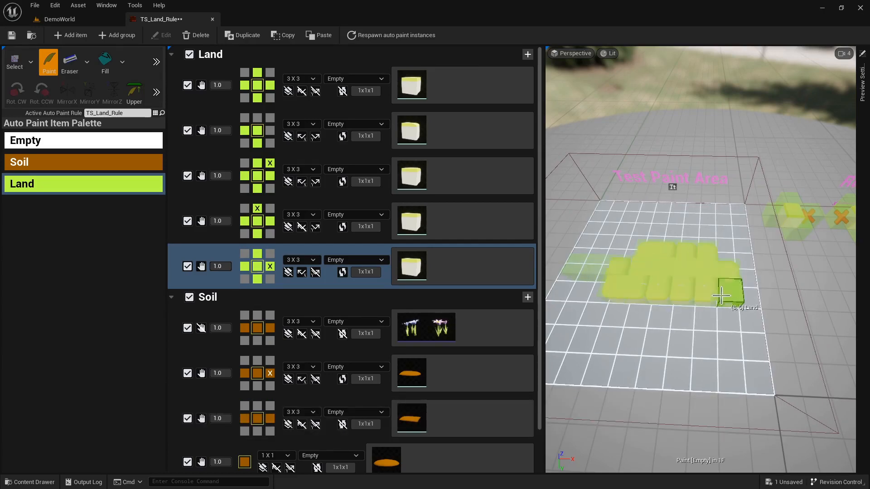
scroll(646, 317, up, 2)
mouse_move(648, 318)
right_down()
mouse_move(596, 336)
mouse_move(587, 366)
right_up()
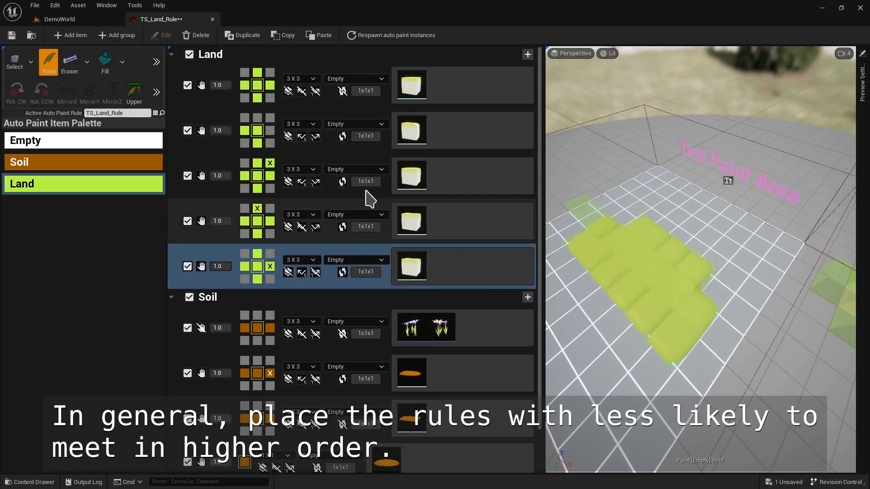
- Reorder the Land rules as SM_InnerCorner, the copied SM_Side rule, the original SM_Side rule, the block rule and SM_Corner
drag(329, 195, 332, 75)
click(333, 282)
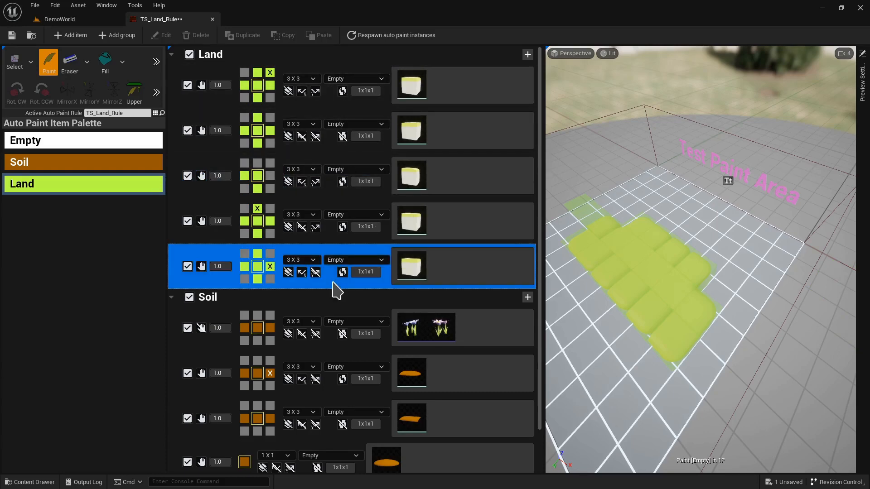
drag(331, 120, 332, 122)
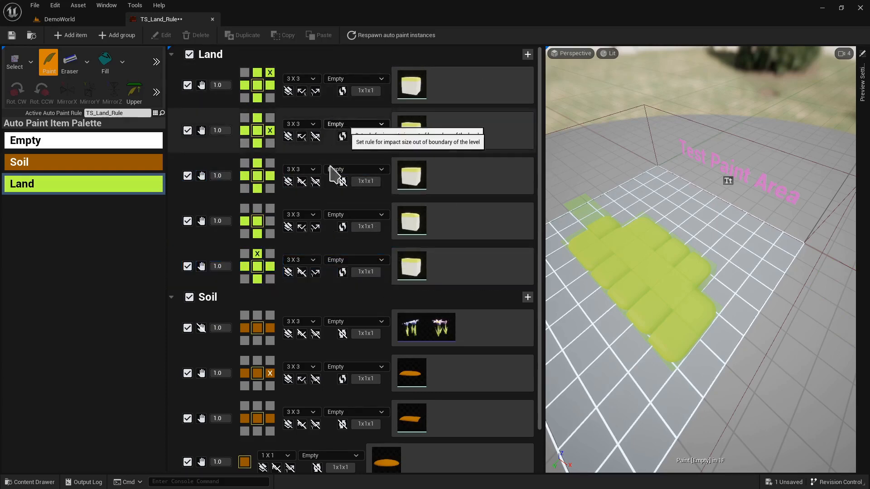
click(334, 285)
drag(332, 160, 333, 162)
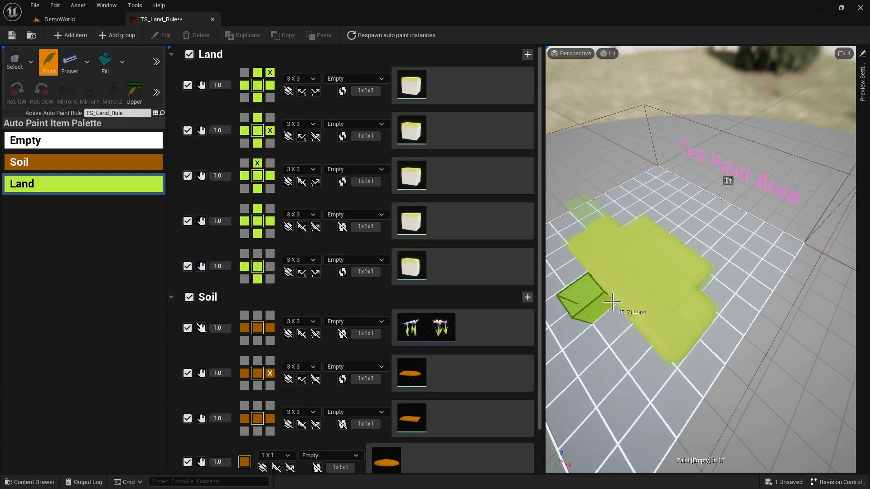
- Extend the Land patch with more painted cells on several sides to test the reordered rules
mouse_move(708, 389)
right_down()
mouse_move(804, 365)
mouse_move(796, 361)
mouse_move(852, 367)
right_up()
right_drag(572, 240, 572, 240)
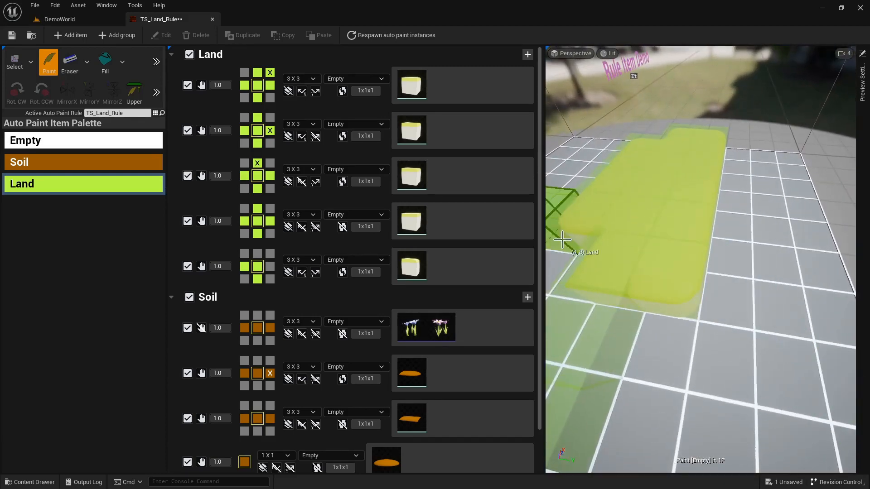
scroll(625, 280, down, 2)
click(691, 308)
click(679, 323)
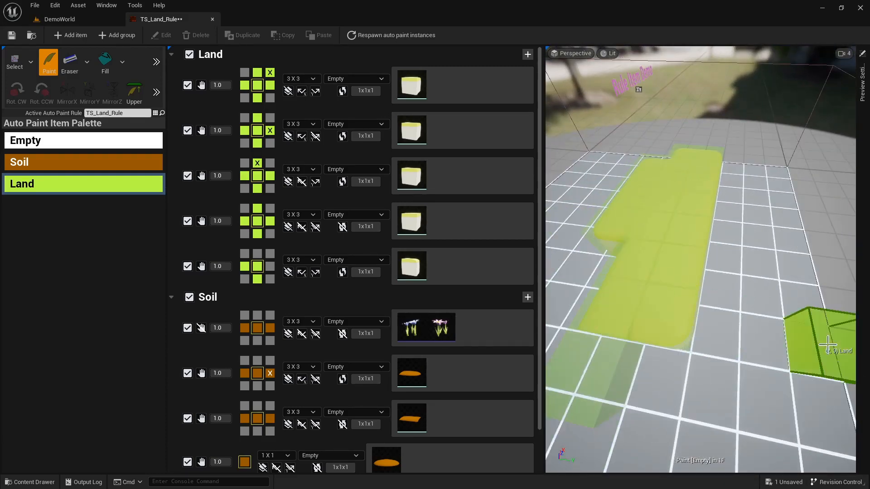
click(667, 384)
mouse_move(747, 349)
right_down()
mouse_move(838, 344)
mouse_move(852, 353)
mouse_move(852, 345)
right_up()
right_drag(669, 393, 669, 392)
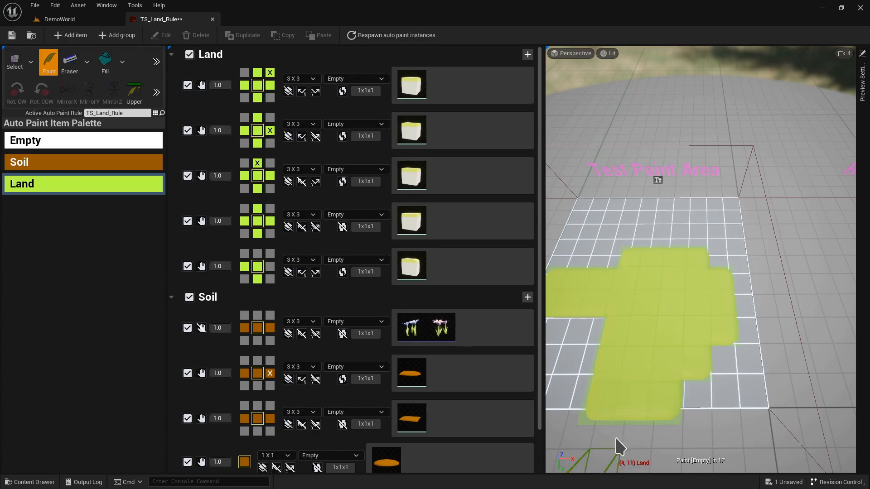
right_drag(660, 390, 686, 359)
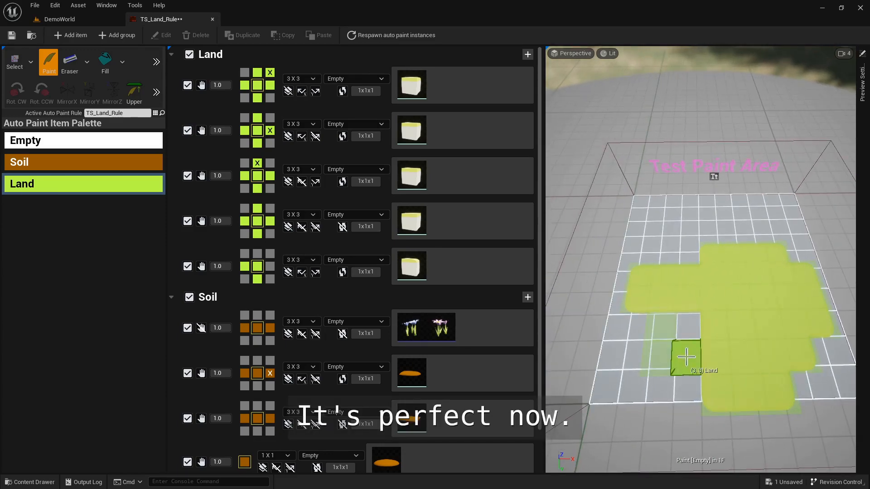
- Paint a Land strip two cells wide along the boundary of the test paint area, reaching its corner
right_drag(676, 290, 675, 290)
right_drag(615, 221, 615, 221)
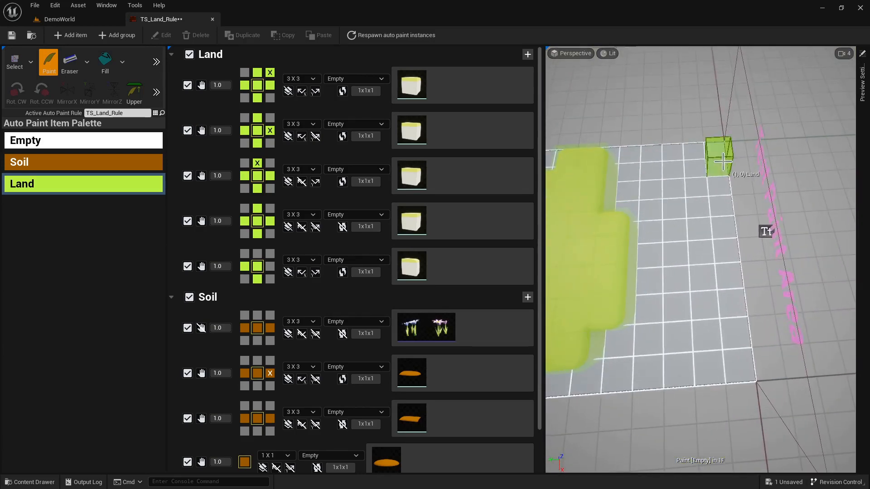
drag(715, 172, 708, 288)
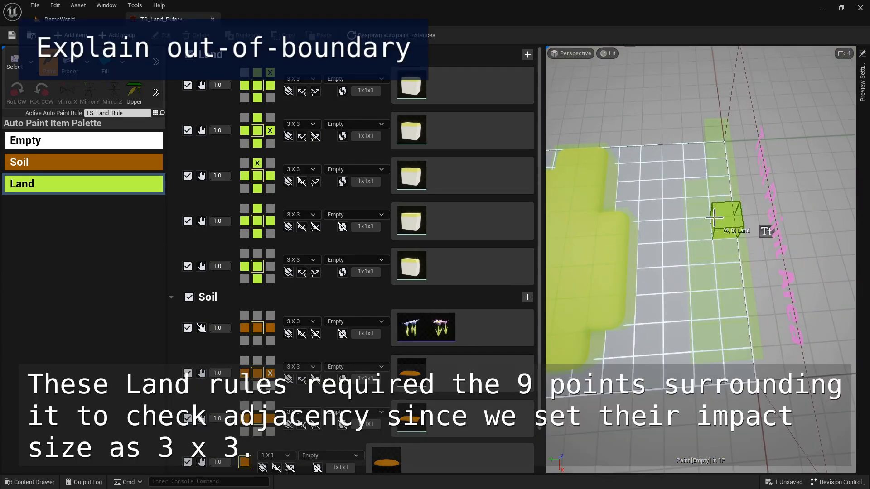
drag(734, 361, 730, 364)
right_drag(652, 366, 652, 367)
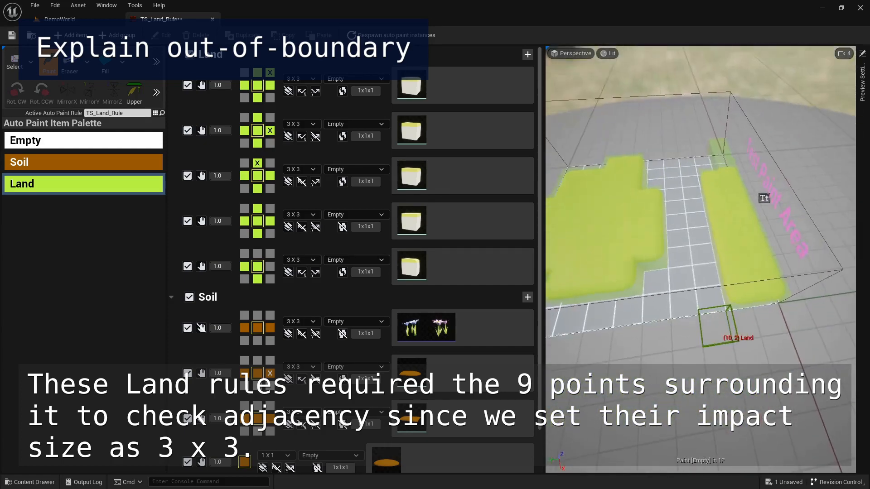
right_drag(717, 326, 717, 327)
drag(612, 329, 719, 317)
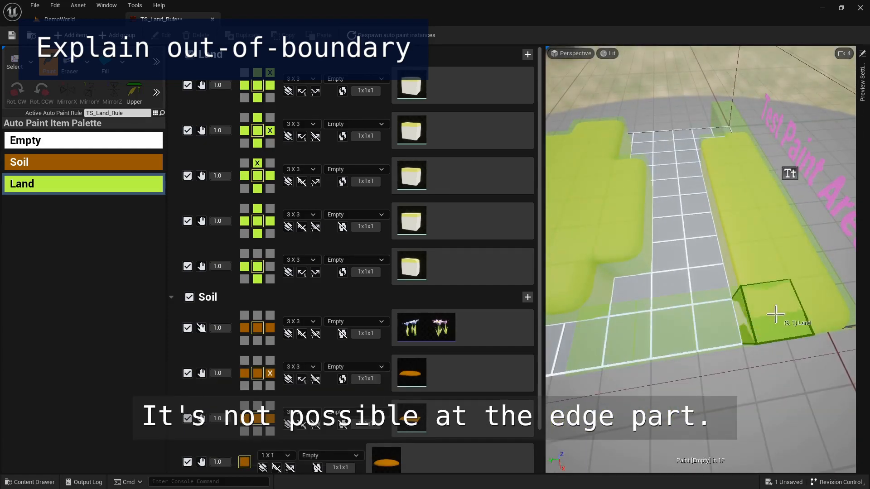
- Set the out-of-boundary option of all five Land rules to Land
right_drag(728, 352, 731, 248)
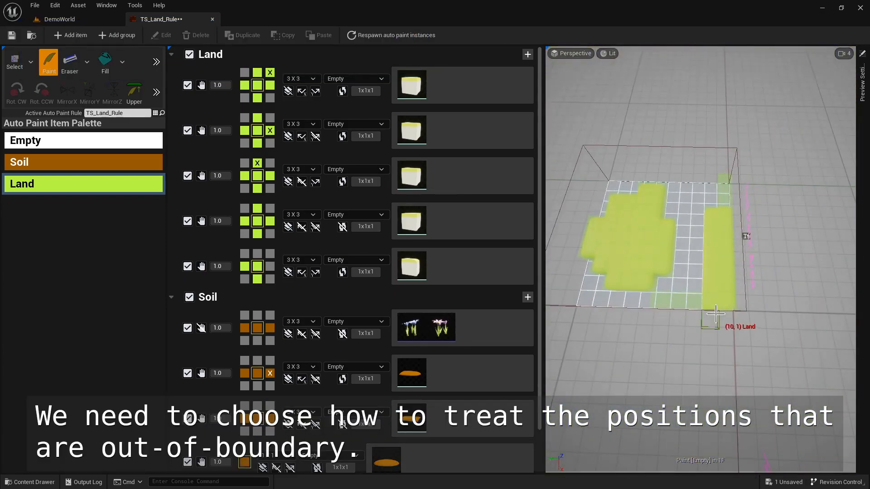
scroll(716, 314, up, 2)
click(349, 79)
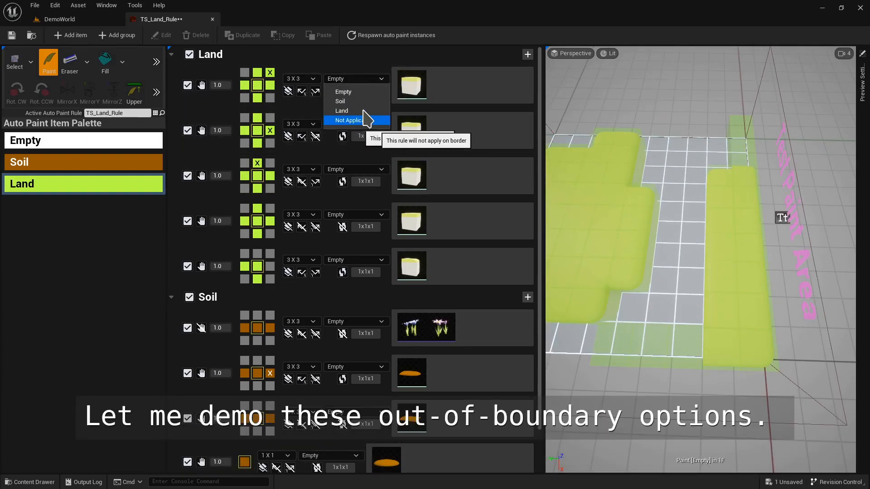
click(349, 110)
click(356, 124)
click(358, 156)
click(380, 170)
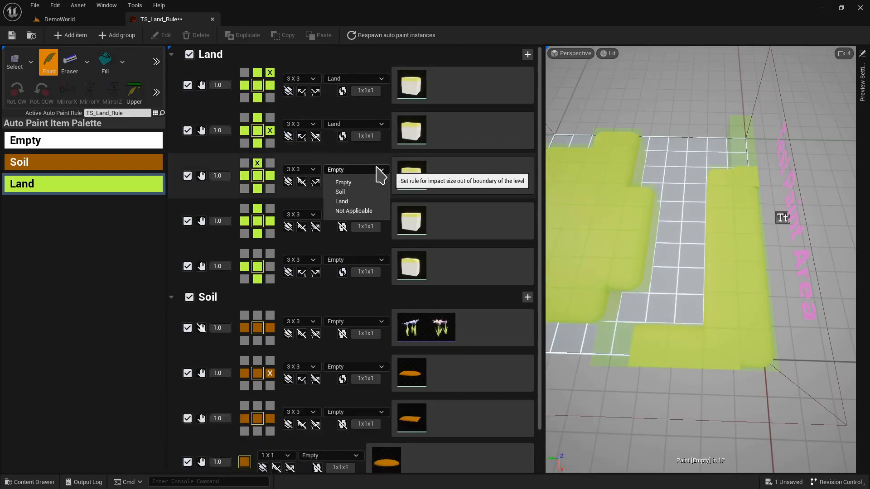
click(362, 202)
click(379, 215)
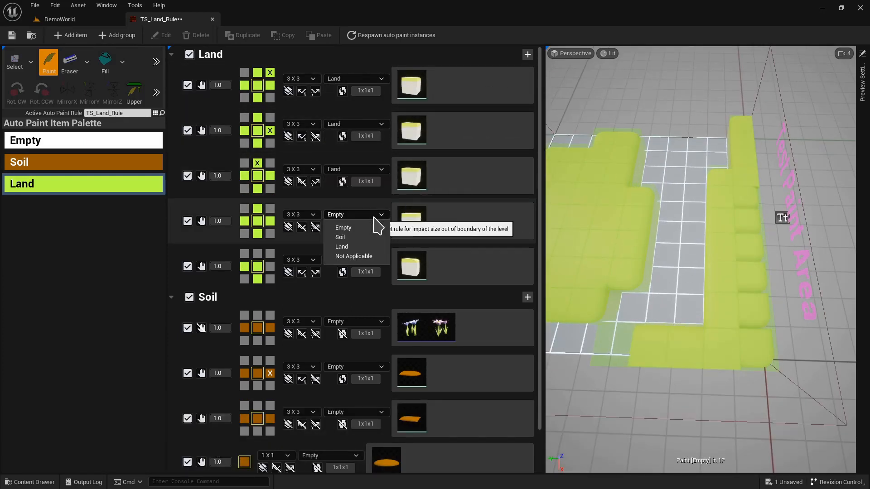
click(361, 247)
click(365, 260)
click(365, 292)
- Paint Land along the remaining boundary cells so it borders the whole test paint area
scroll(777, 218, up, 2)
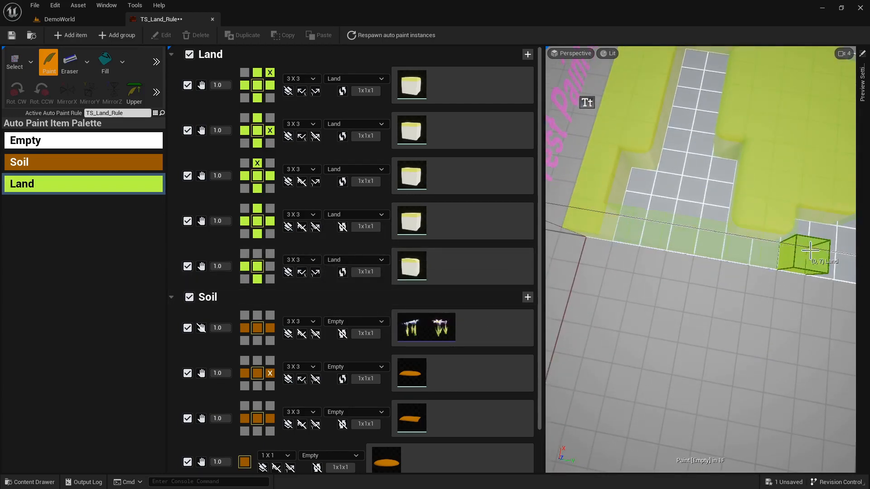
drag(833, 278, 837, 277)
mouse_move(741, 278)
right_down()
mouse_move(780, 308)
mouse_move(606, 294)
mouse_move(648, 305)
right_up()
drag(706, 313, 812, 320)
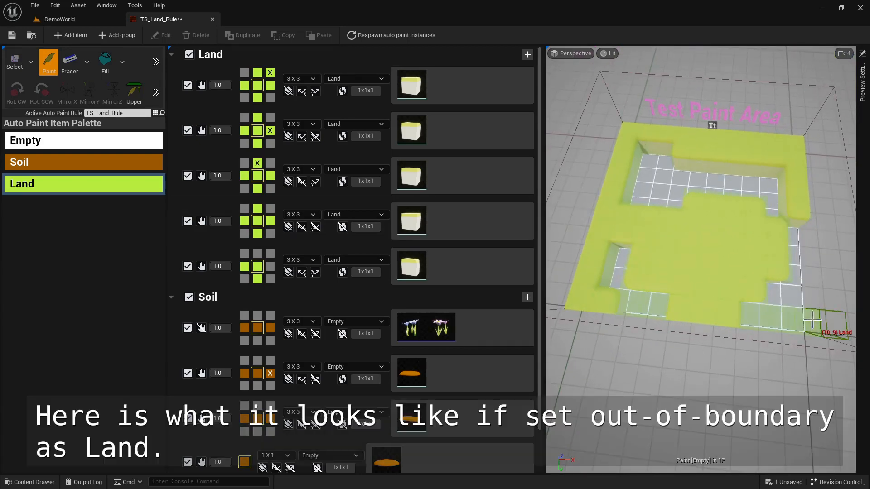
mouse_move(737, 376)
right_down()
mouse_move(612, 374)
mouse_move(566, 349)
mouse_move(671, 290)
right_up()
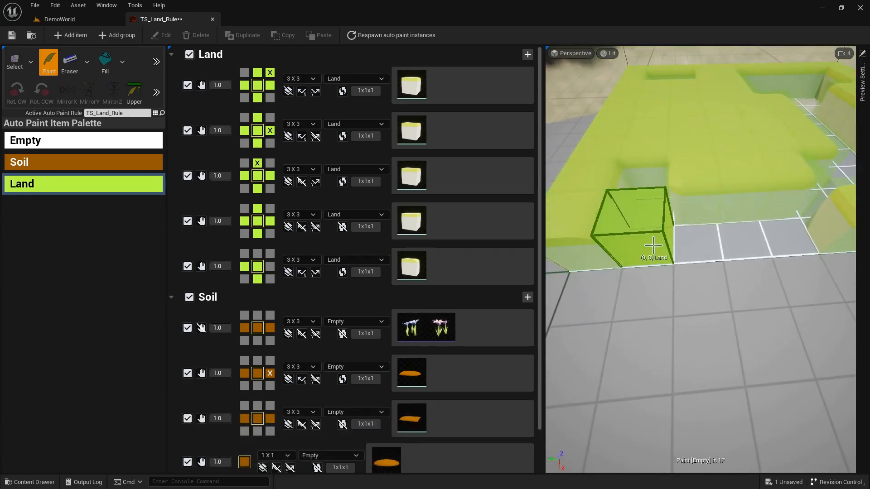
drag(654, 245, 819, 248)
right_drag(744, 286, 574, 306)
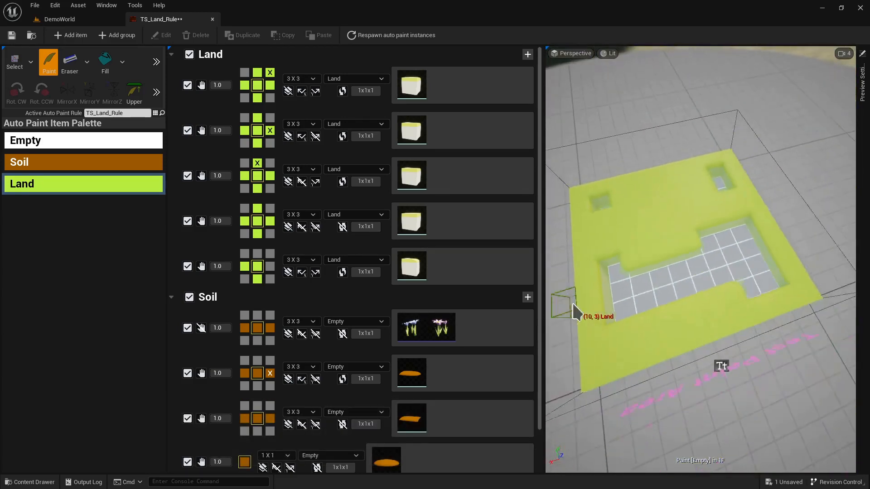
- Set the out-of-boundary option of the SM_InnerCorner, both SM_Side and the block rules to Not Applicable
click(376, 81)
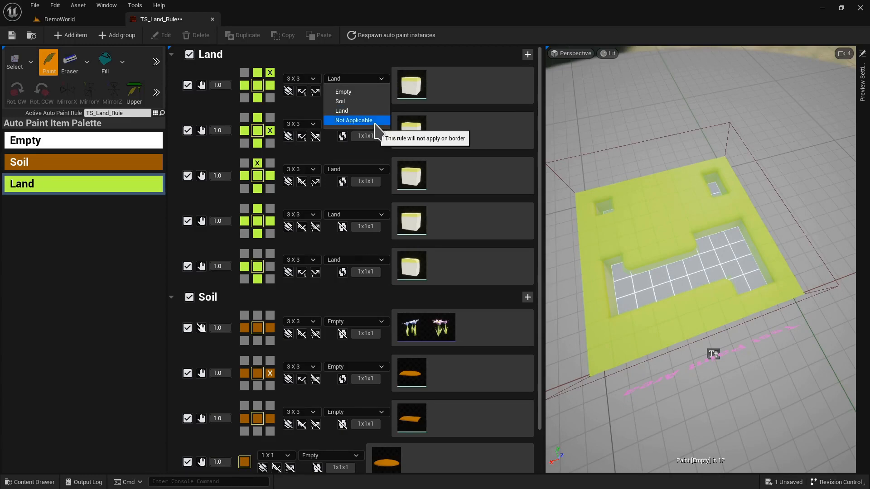
click(375, 122)
click(378, 124)
click(360, 166)
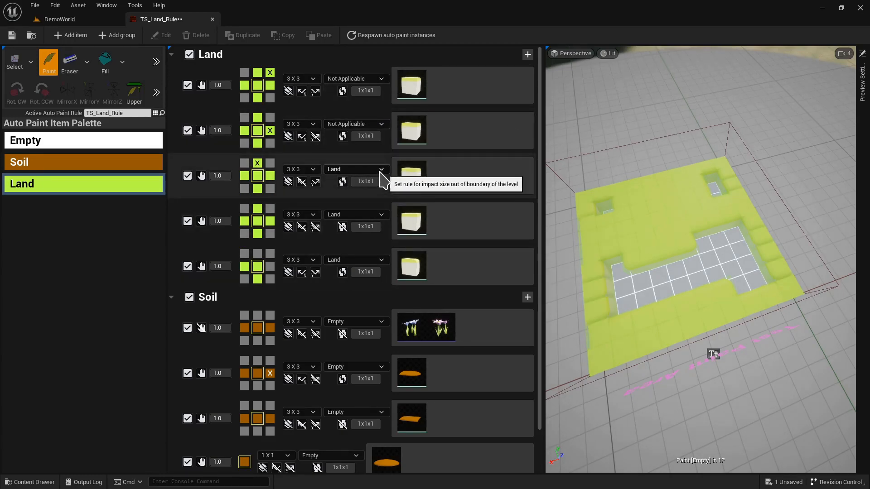
click(380, 171)
click(359, 213)
click(365, 215)
click(355, 259)
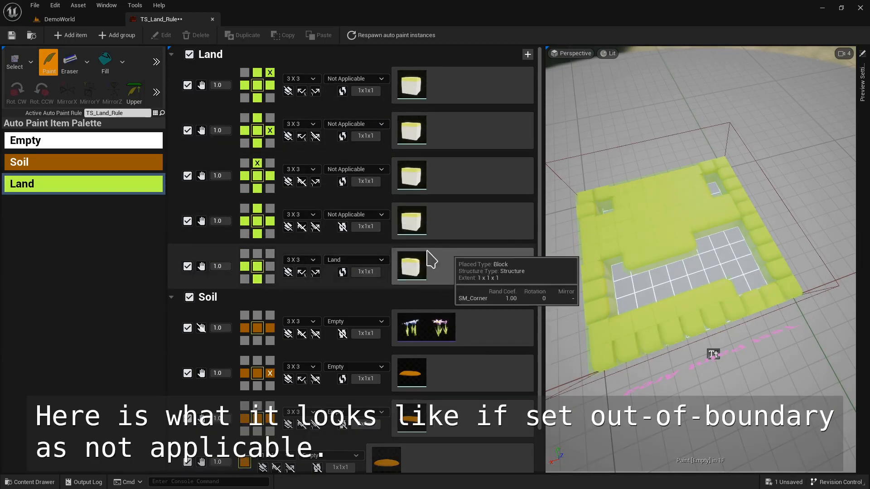
- Set the out-of-boundary option of the SM_Corner rule to Not Applicable
click(372, 261)
click(365, 301)
alt+drag(648, 356, 626, 298)
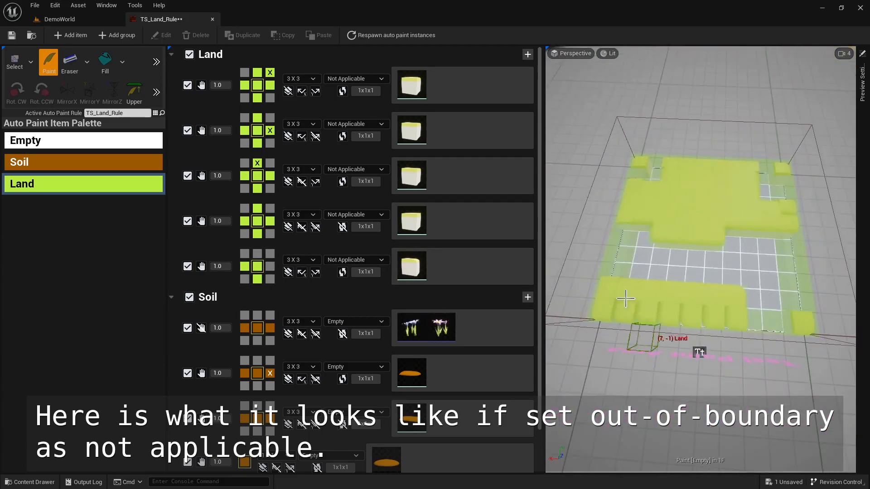
- Set the out-of-boundary option of all five Land rules to Empty
click(379, 261)
click(347, 273)
click(385, 215)
click(358, 227)
click(380, 170)
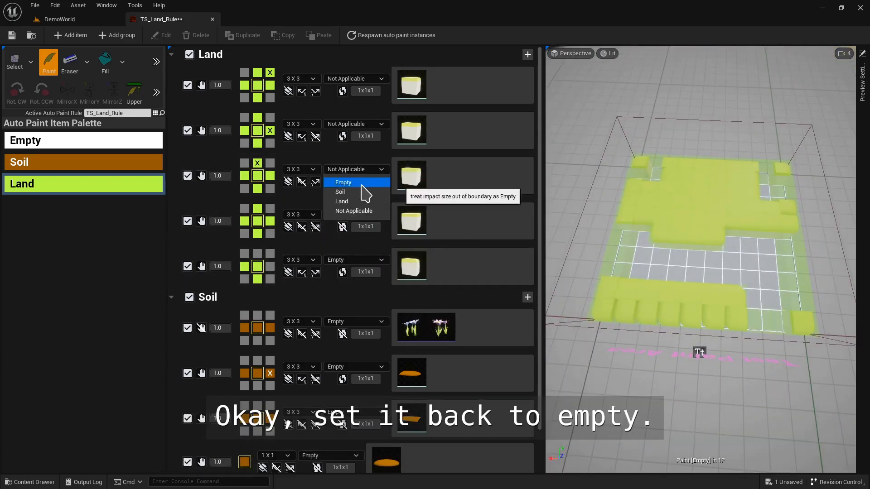
click(362, 184)
click(371, 124)
click(358, 137)
click(379, 79)
click(358, 92)
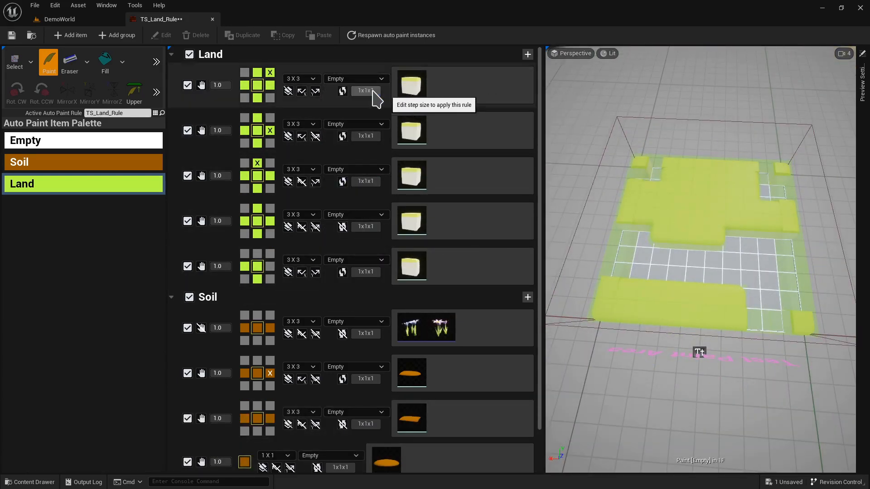
- Paint Land over the empty boundary cells along one edge of the test paint area, reaching its corner
mouse_move(644, 224)
right_down()
mouse_move(612, 248)
mouse_move(702, 190)
right_up()
key(w)
drag(707, 183, 655, 284)
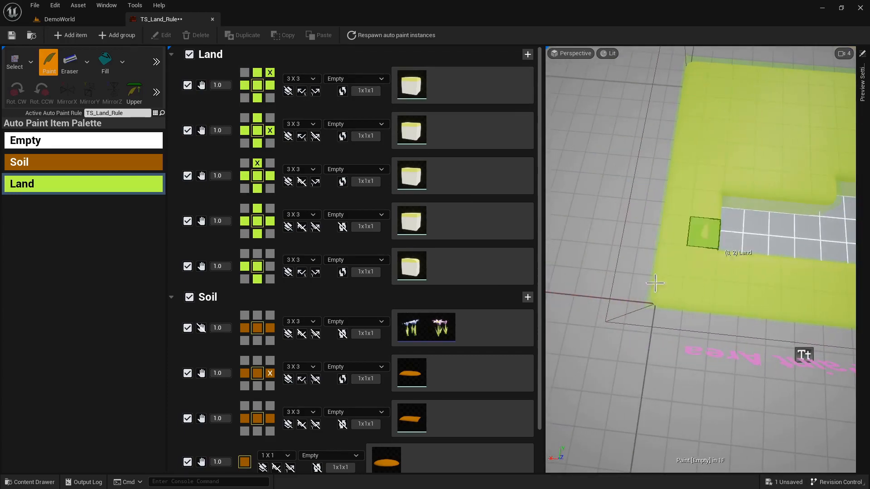
key(d)
mouse_move(654, 283)
right_down()
mouse_move(670, 274)
mouse_move(662, 267)
right_up()
mouse_move(627, 223)
mouse_down()
mouse_move(679, 231)
mouse_move(700, 272)
mouse_up()
key(d)
mouse_move(707, 317)
right_down()
mouse_move(621, 326)
mouse_move(635, 272)
right_up()
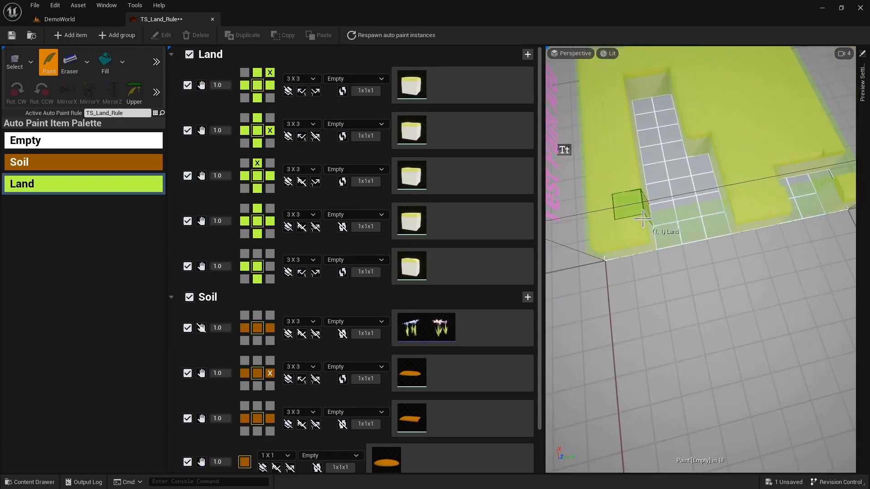
- Paint Land over the remaining boundary gaps to form a continuous border around the test paint area
drag(643, 219, 747, 202)
mouse_move(747, 202)
right_down()
mouse_move(664, 297)
mouse_move(653, 237)
right_up()
key(d)
drag(652, 237, 728, 268)
mouse_move(727, 268)
right_down()
mouse_move(687, 305)
mouse_move(673, 250)
right_up()
shift+drag(673, 250, 743, 248)
mouse_move(745, 374)
right_down()
mouse_move(724, 383)
mouse_move(601, 377)
mouse_move(732, 291)
mouse_move(714, 290)
right_up()
key(d)
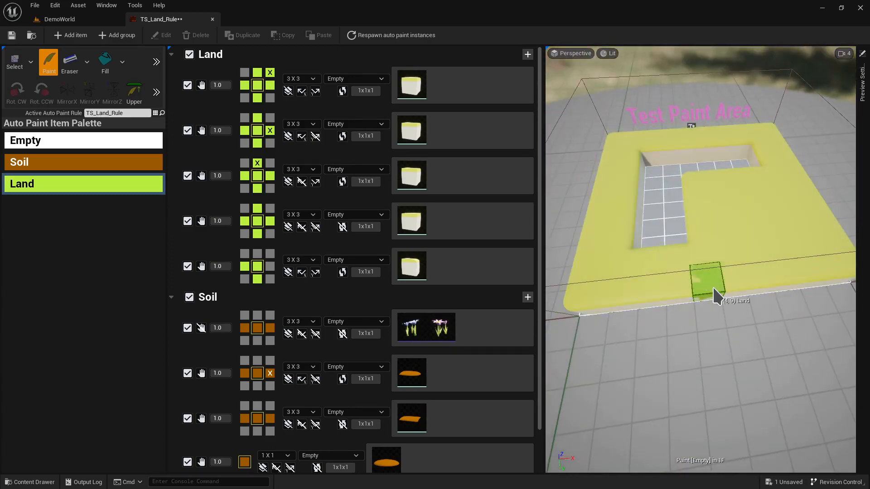
- Erase the Land inside the border and paint a Land strip across the opening, dividing it into two rectangular holes
right_drag(714, 232, 688, 205)
key(d)
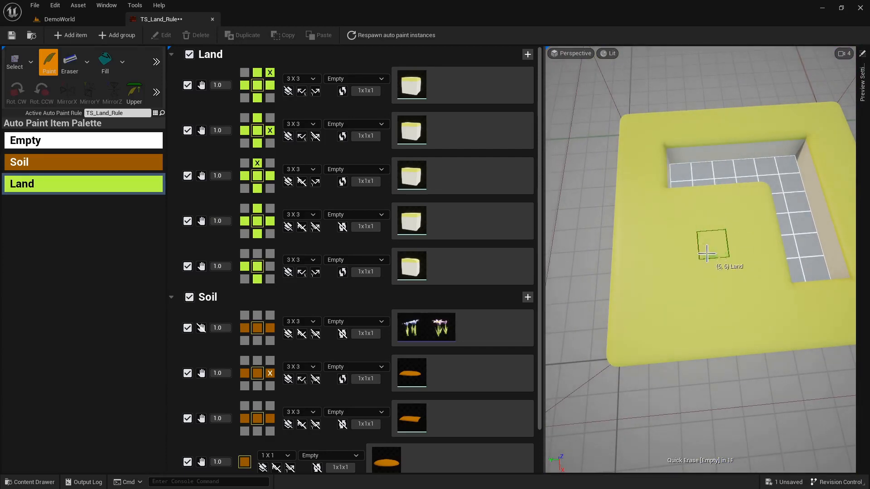
mouse_move(707, 253)
right_down()
mouse_move(695, 278)
mouse_move(723, 206)
right_up()
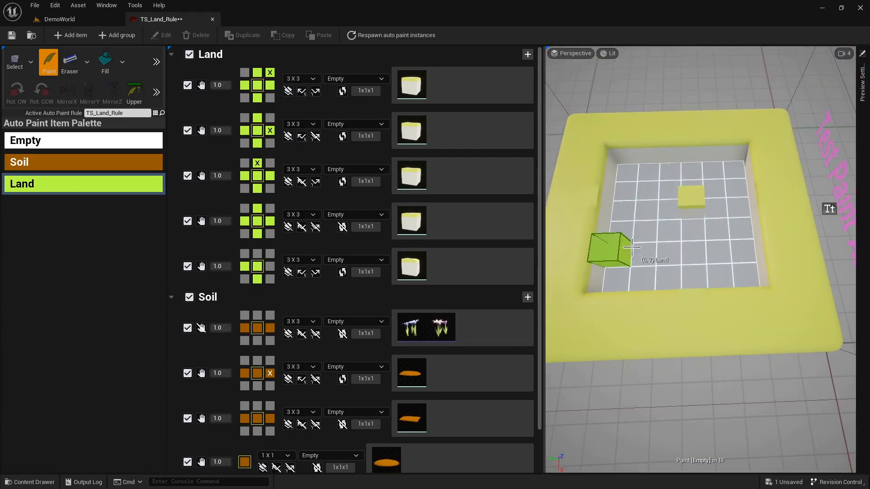
key(h)
drag(693, 264, 680, 182)
scroll(680, 182, up, 3)
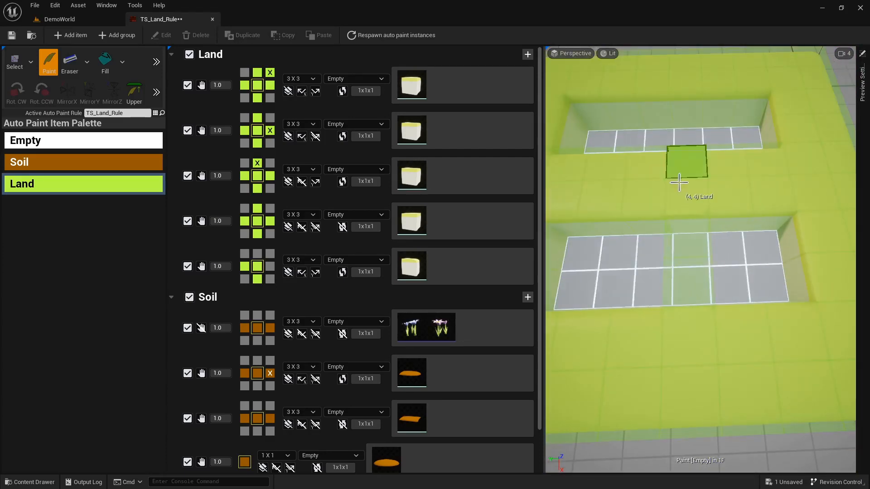
mouse_move(693, 294)
right_down()
mouse_move(634, 327)
mouse_move(617, 357)
mouse_move(575, 318)
mouse_move(580, 304)
mouse_move(564, 295)
mouse_move(559, 308)
right_up()
scroll(292, 198, down, 1)
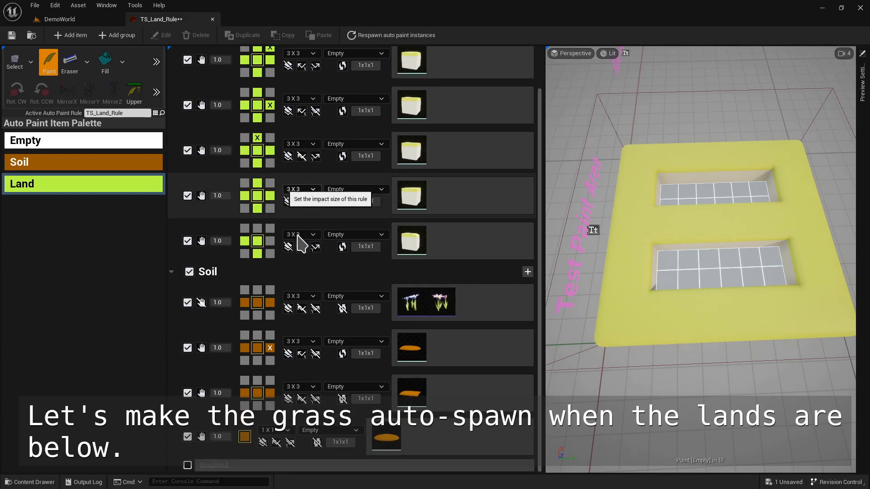
- Enable the disabled grass rule at the end of the Soil group and delete that rule
click(187, 466)
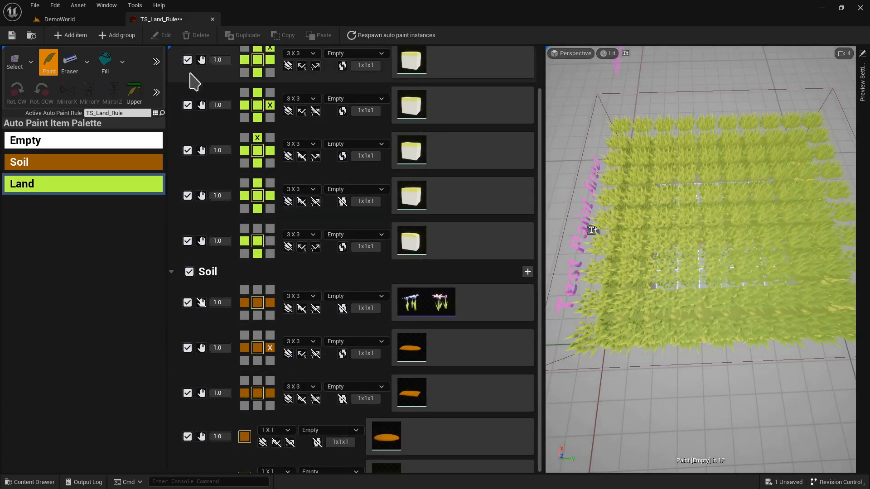
scroll(194, 82, up, 1)
click(177, 56)
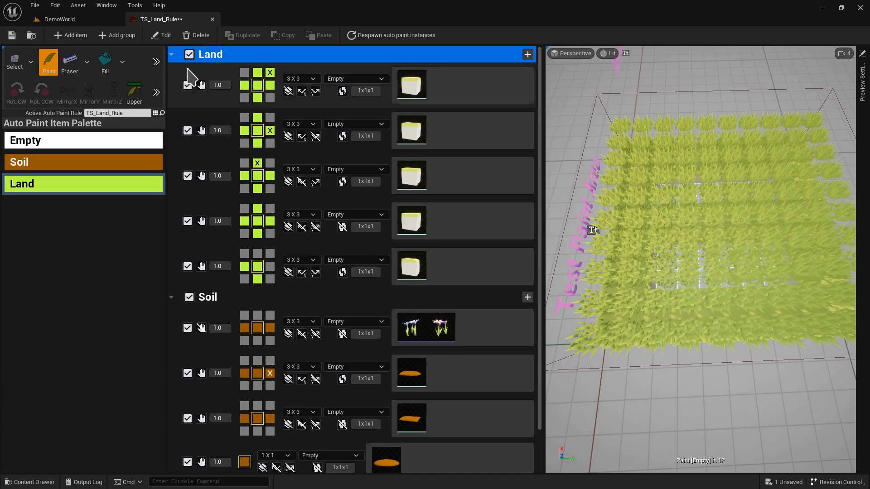
click(171, 54)
click(355, 295)
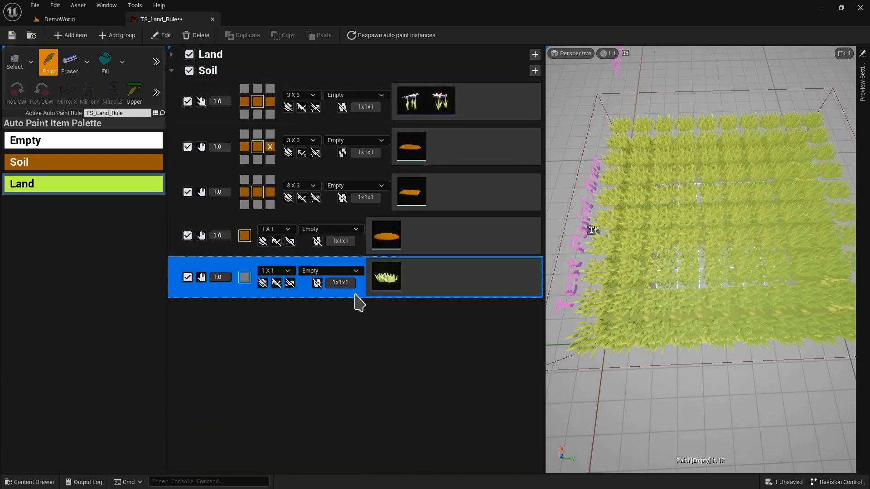
right_click(225, 299)
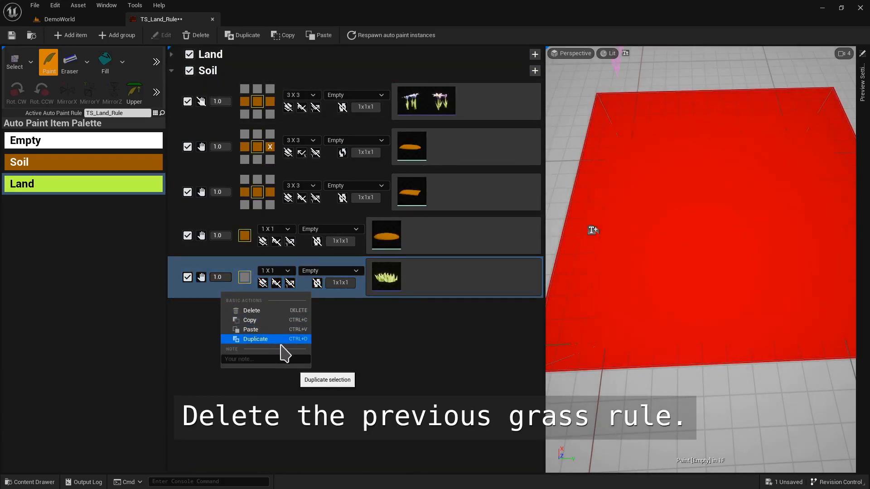
click(252, 311)
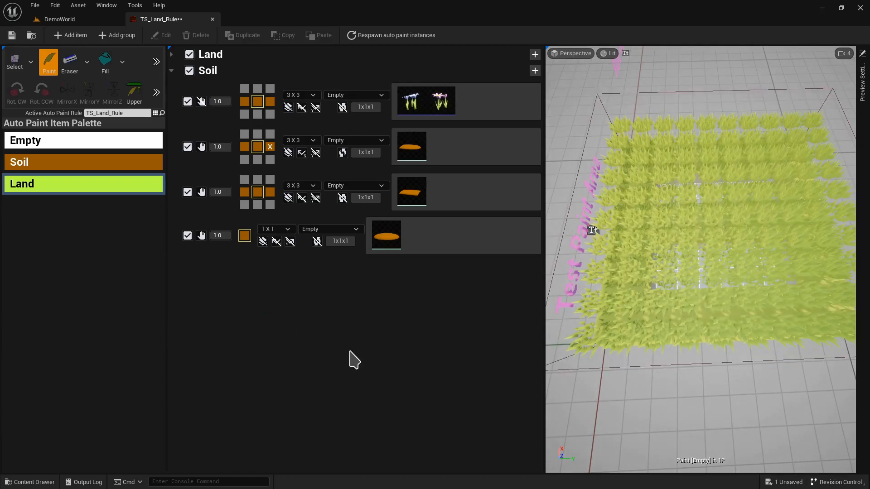
- Add a new rule to the Land group and enable matching across floors for it
click(171, 55)
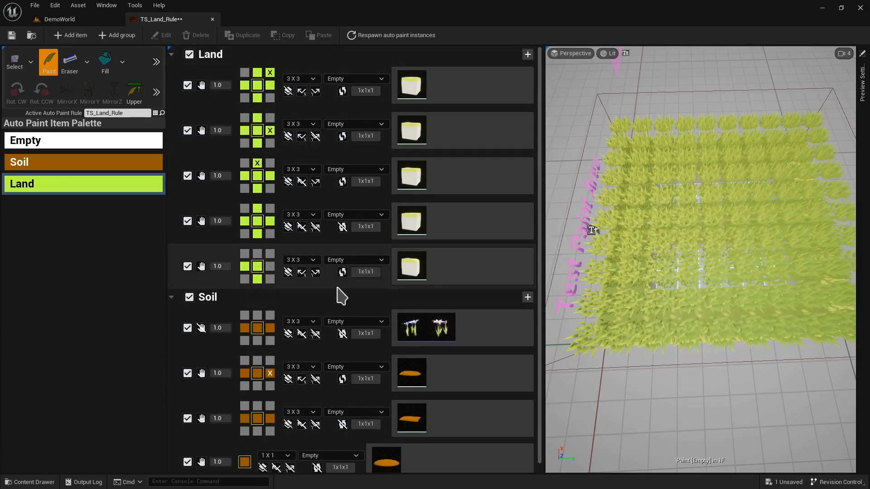
click(527, 54)
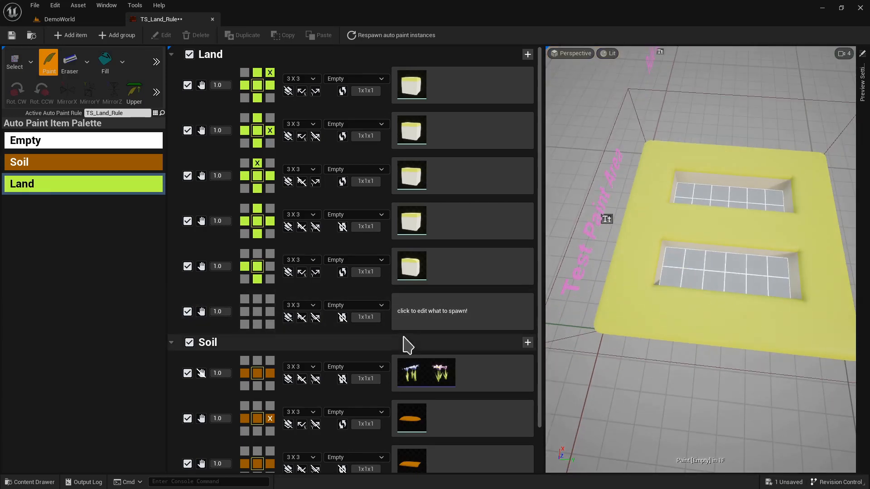
click(288, 320)
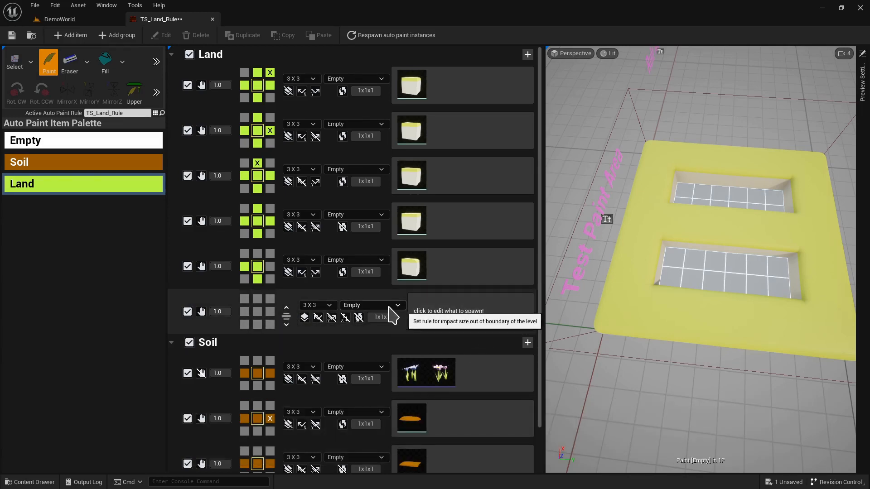
- Make the new Land rule spawn SM_Grass with the structure type Prop
click(455, 320)
click(451, 262)
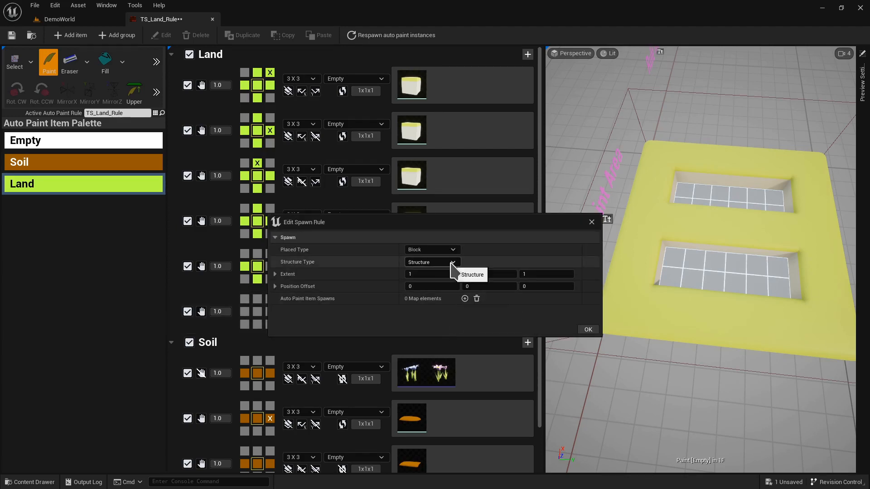
click(430, 280)
click(465, 299)
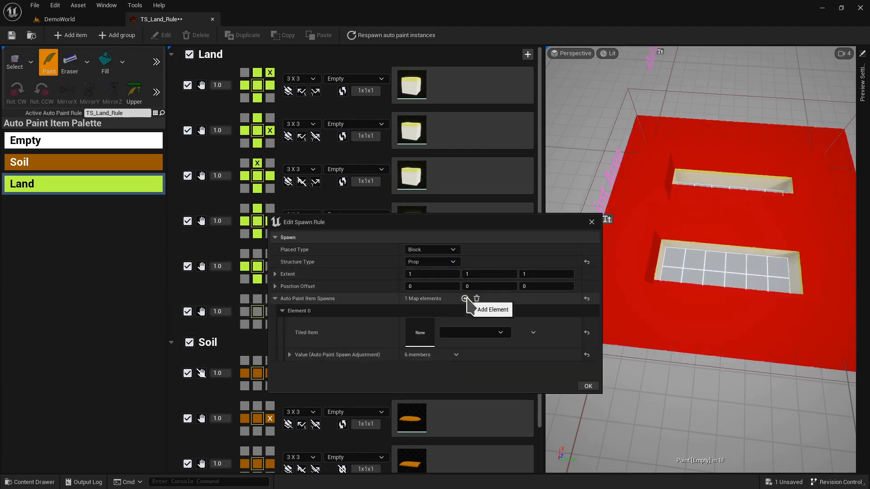
click(475, 333)
click(499, 172)
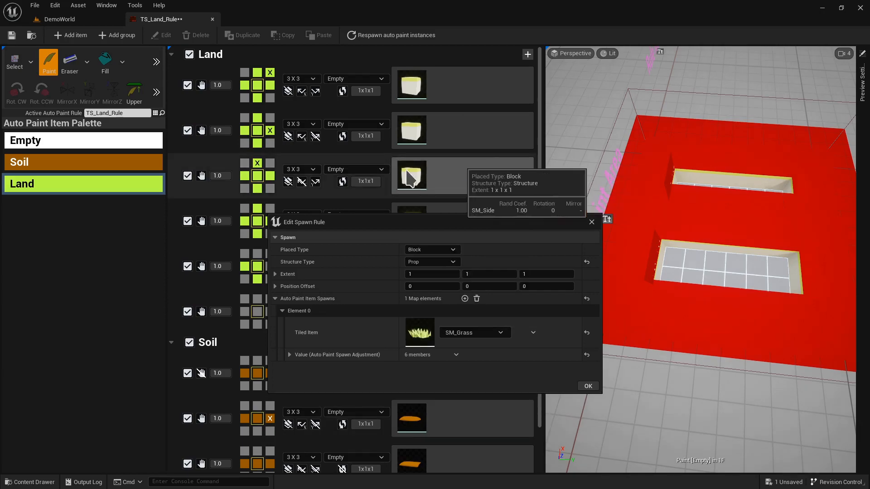
click(588, 386)
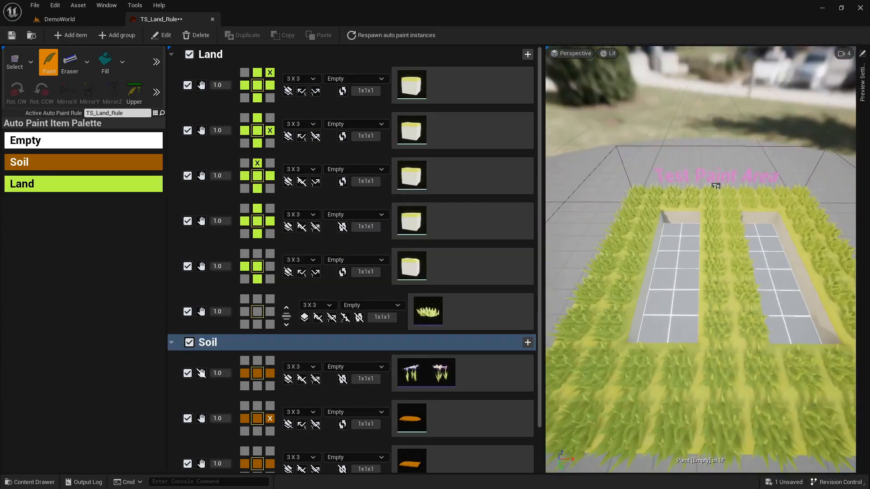
- Try apply probabilities of 0.75 and 0.67 for the grass rule, respawning the auto paint instances to compare the density
click(224, 315)
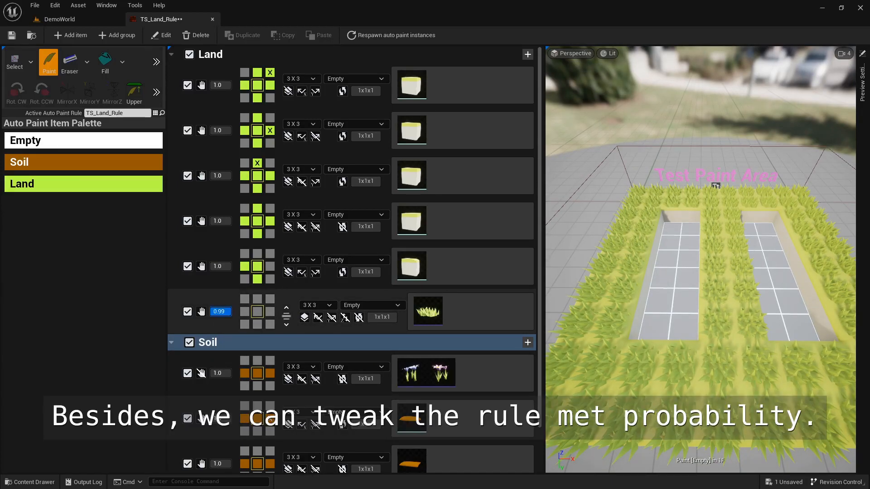
key(Return)
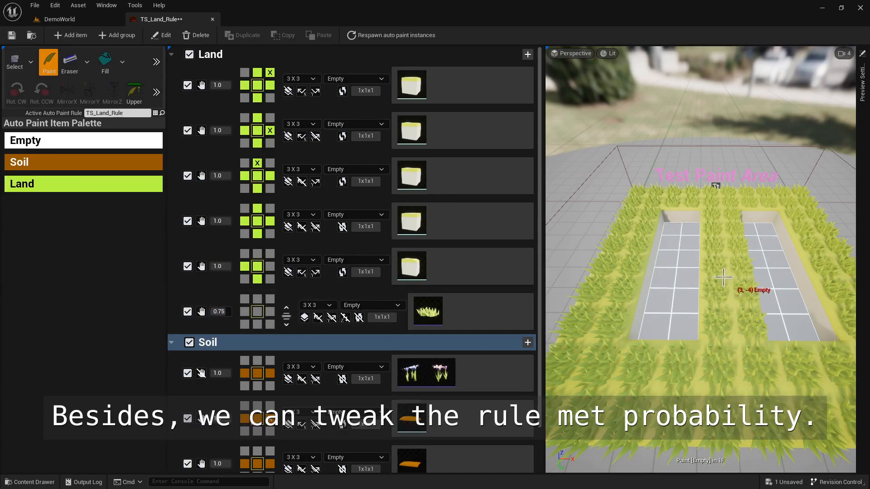
key(alt+r)
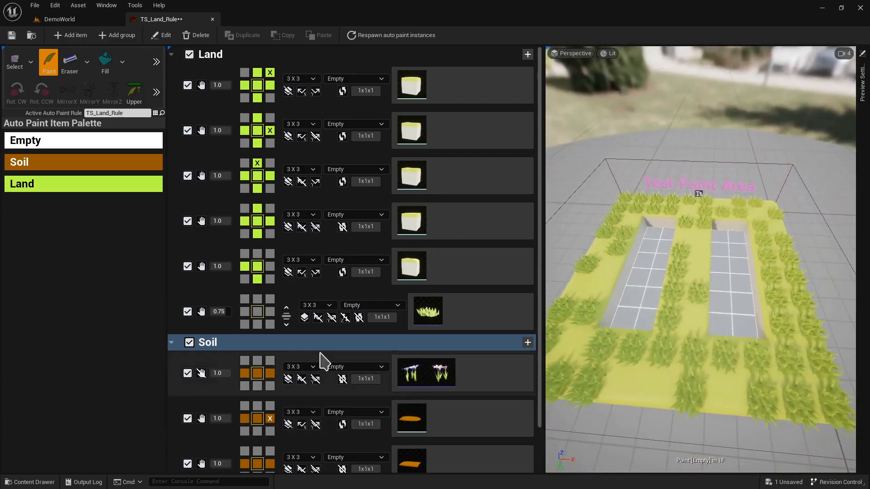
drag(225, 312, 228, 313)
right_drag(734, 316, 732, 334)
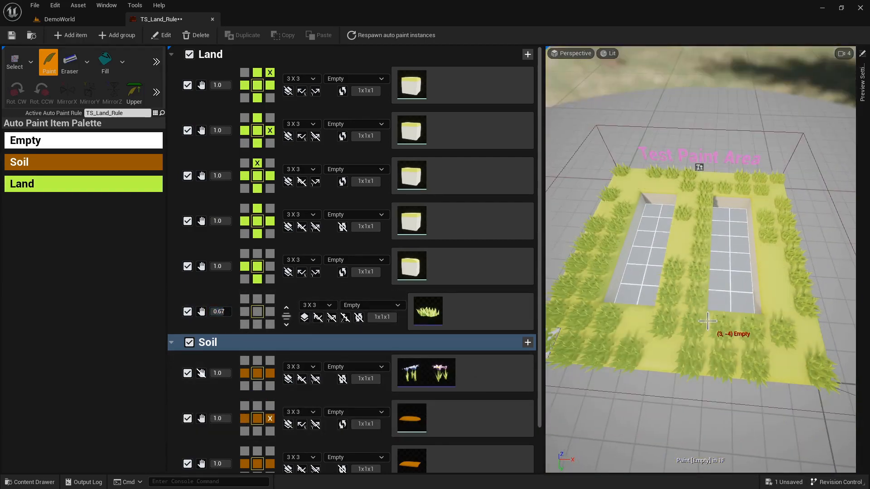
- Set the grass rule's apply probability to 0.82
click(218, 306)
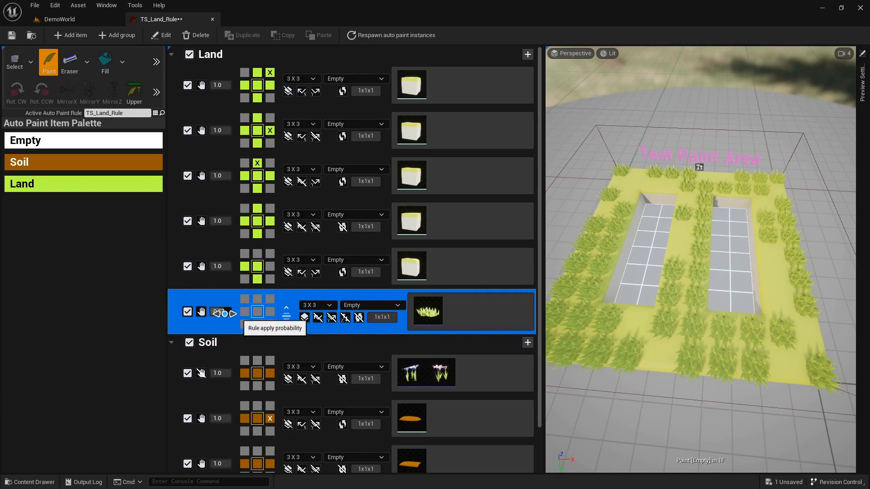
click(225, 312)
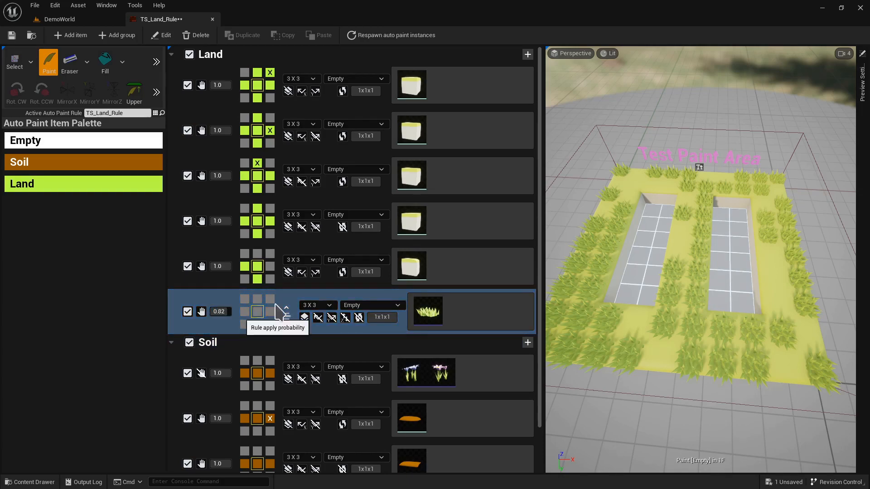
mouse_move(794, 308)
right_down()
mouse_move(736, 323)
mouse_move(592, 305)
mouse_move(607, 249)
mouse_move(609, 299)
right_up()
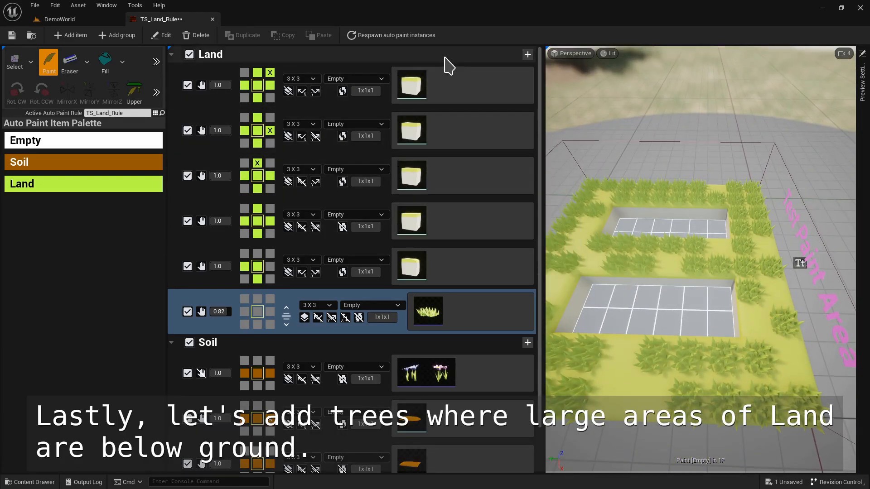
- Add another rule below the grass rule in the Land group and enable its matching across floors
click(527, 54)
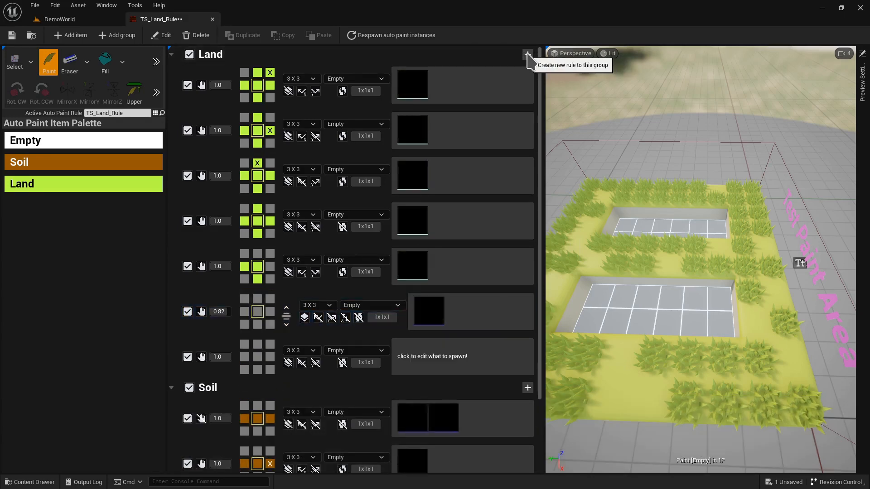
click(339, 375)
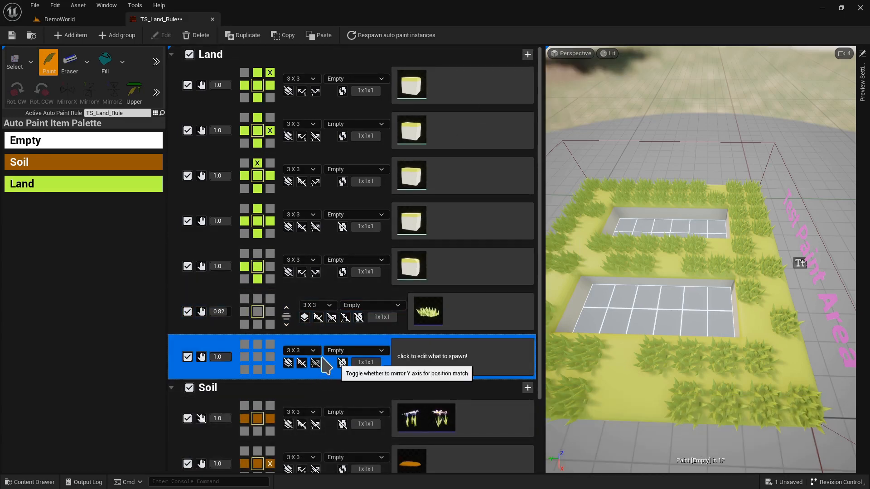
click(289, 364)
- Fill all nine positions of the new rule's floor below with Land, and switch its grid back up one floor
drag(257, 346, 245, 344)
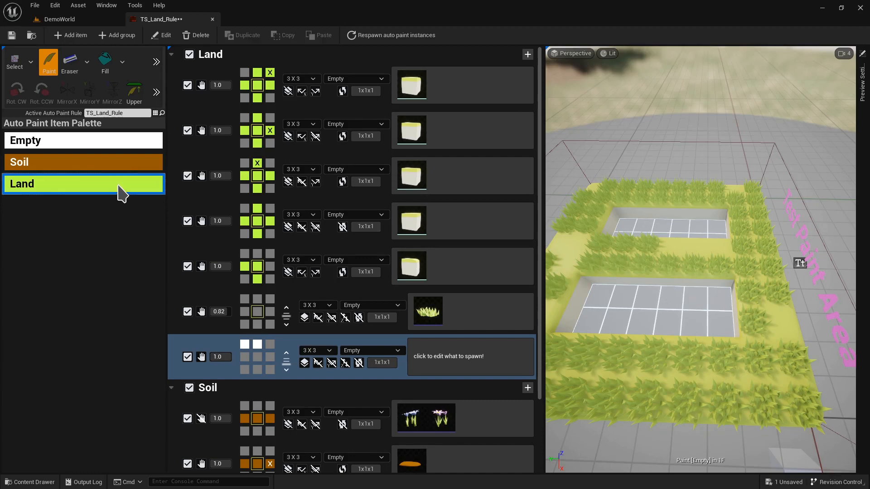
click(244, 346)
click(259, 346)
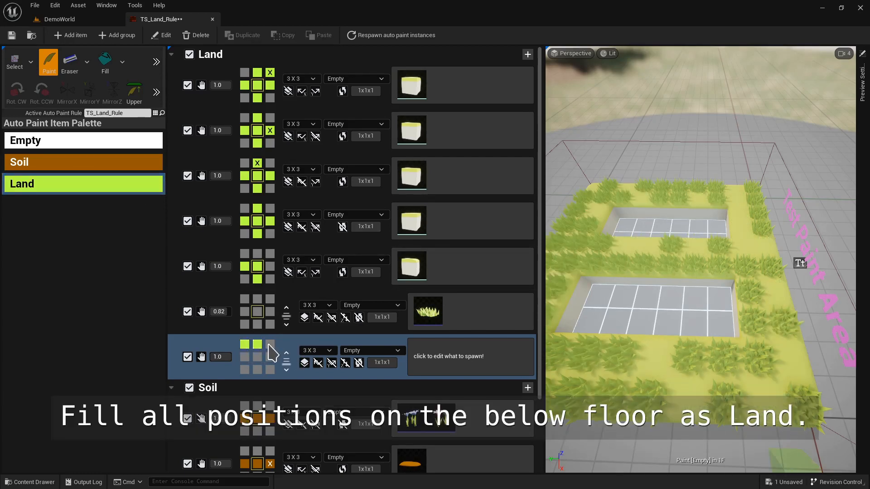
click(269, 346)
click(270, 357)
click(256, 360)
click(246, 360)
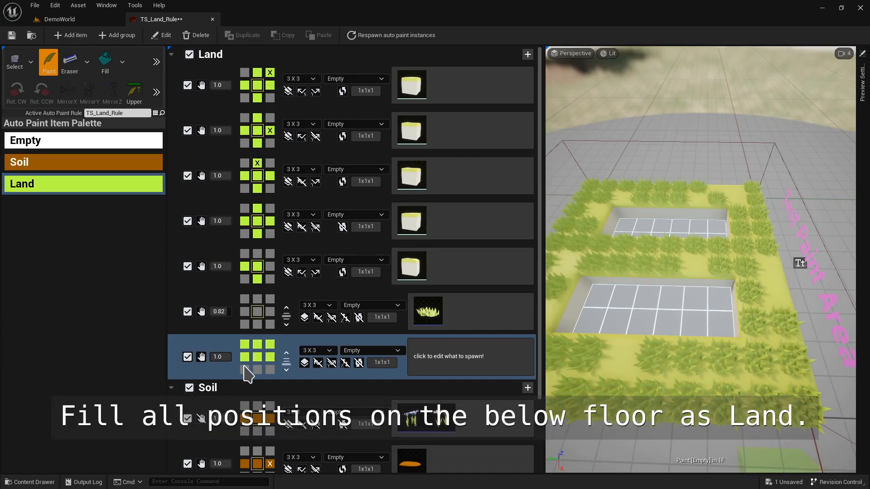
click(245, 368)
click(257, 369)
click(267, 371)
click(286, 354)
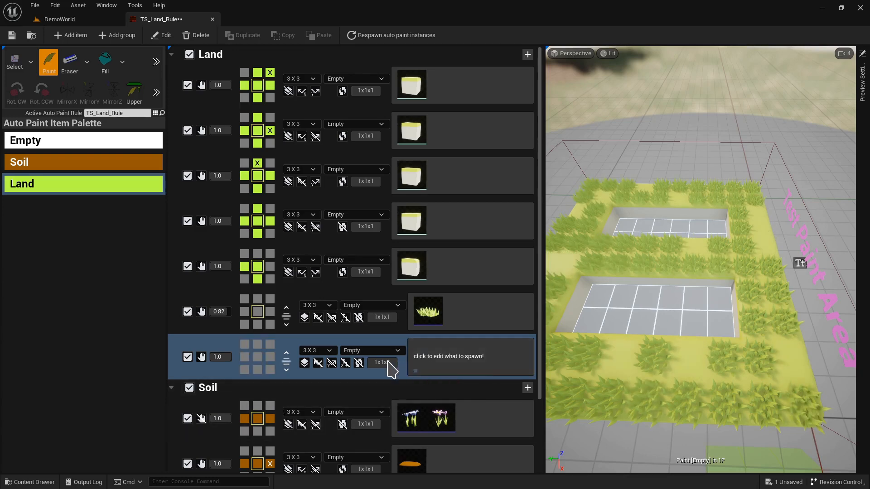
- Open the new Land rule's spawn settings and set the extent to 2, 2, 4
click(466, 361)
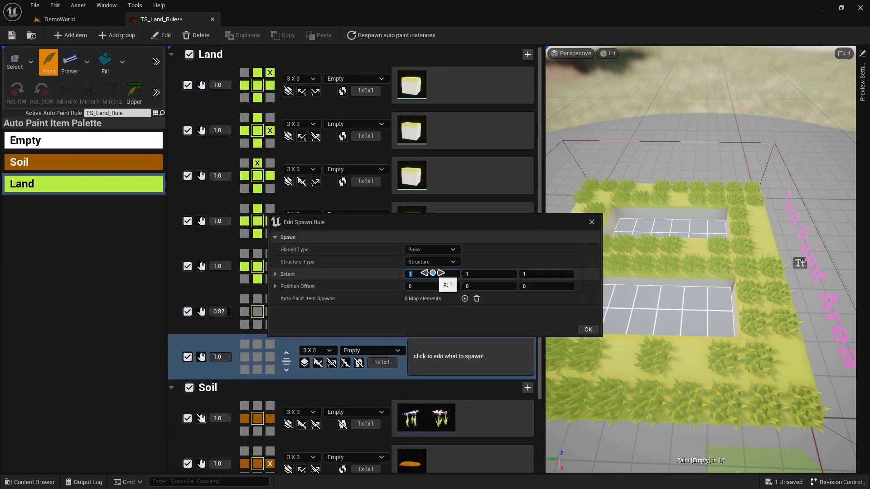
click(433, 274)
text(2)
click(496, 273)
text(2)
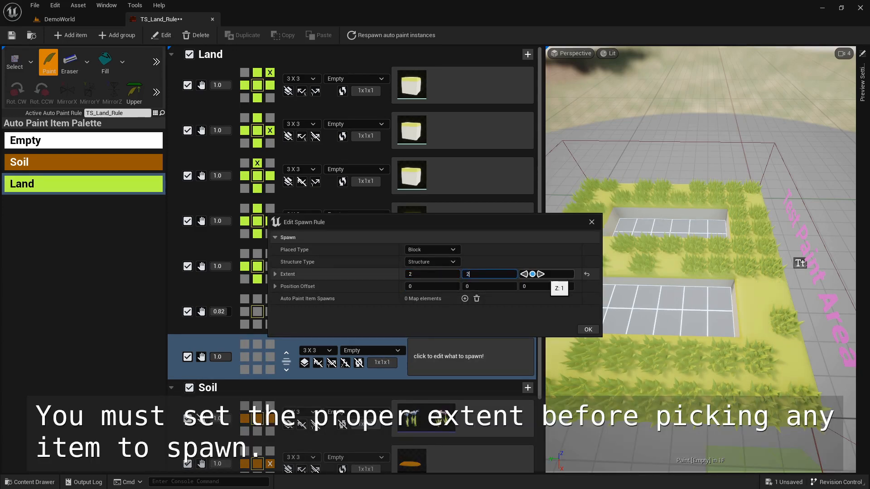
click(532, 274)
text(4)
key(Return)
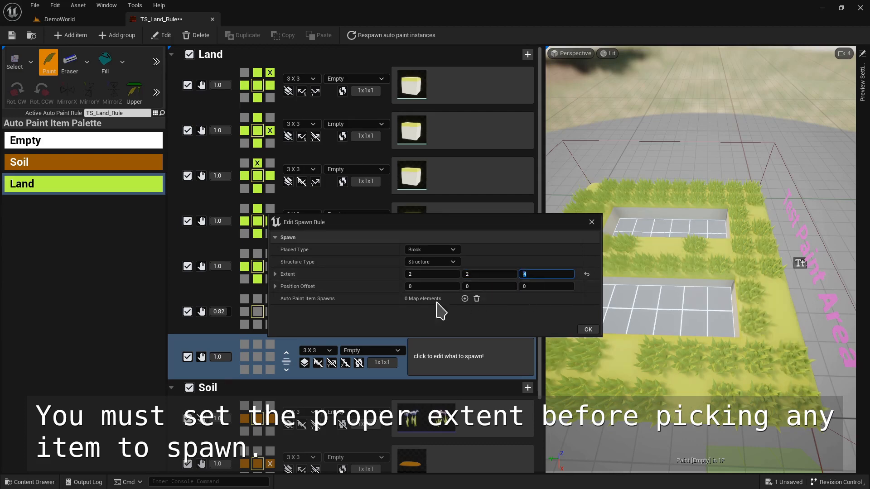
- Add SM_Tree as the rule's spawned item, keeping the position offset at 0, and confirm the spawn settings
click(465, 299)
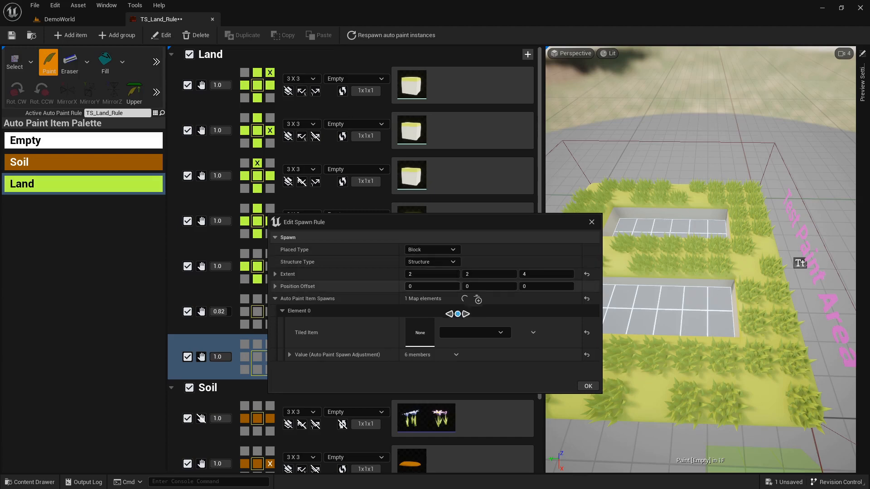
click(476, 333)
click(514, 119)
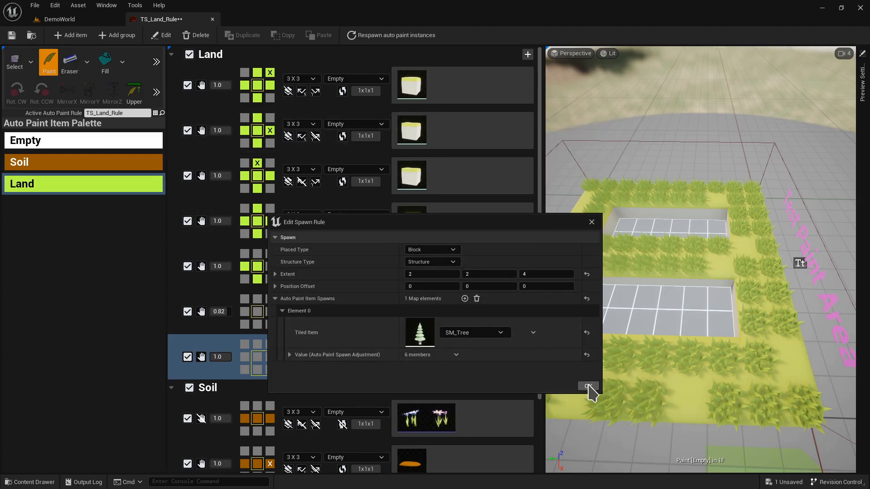
drag(462, 222, 522, 79)
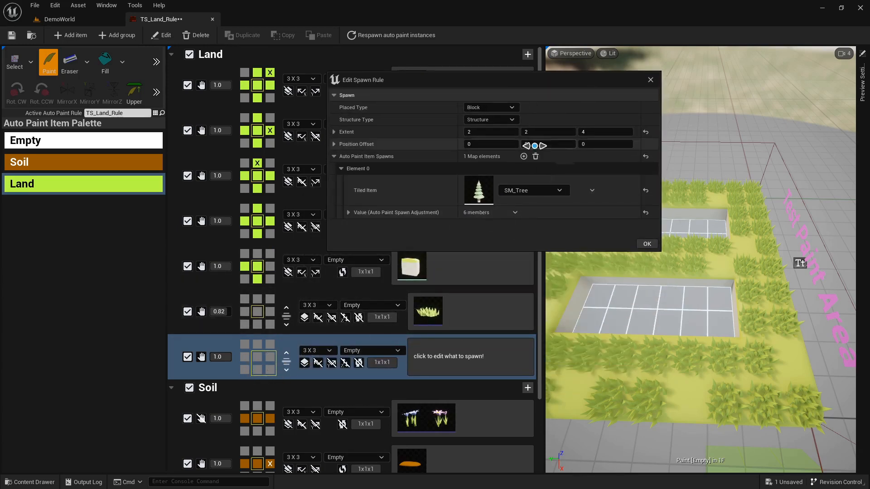
click(483, 141)
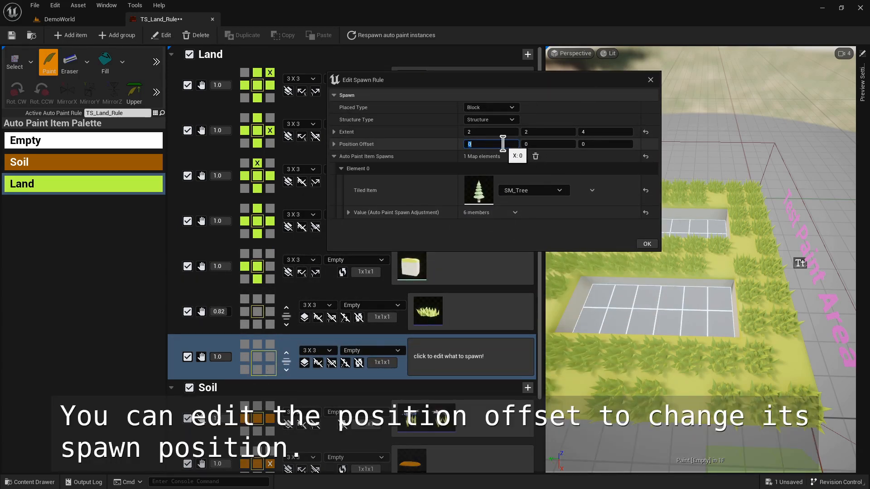
key(Return)
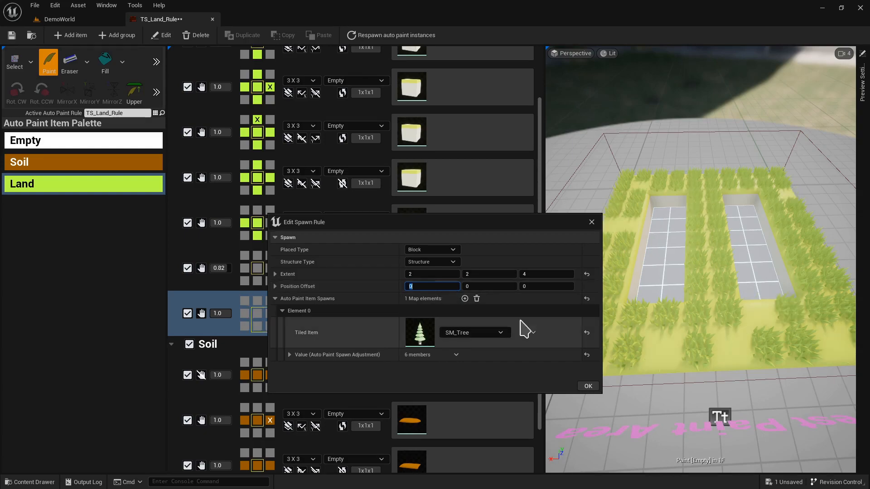
click(588, 387)
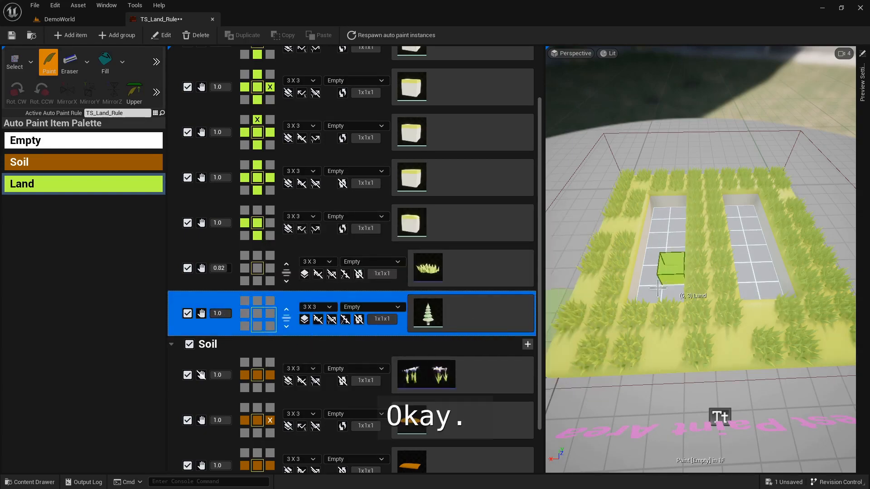
- Turn off stop when met for the grass rule
right_drag(658, 288, 632, 297)
key(s)
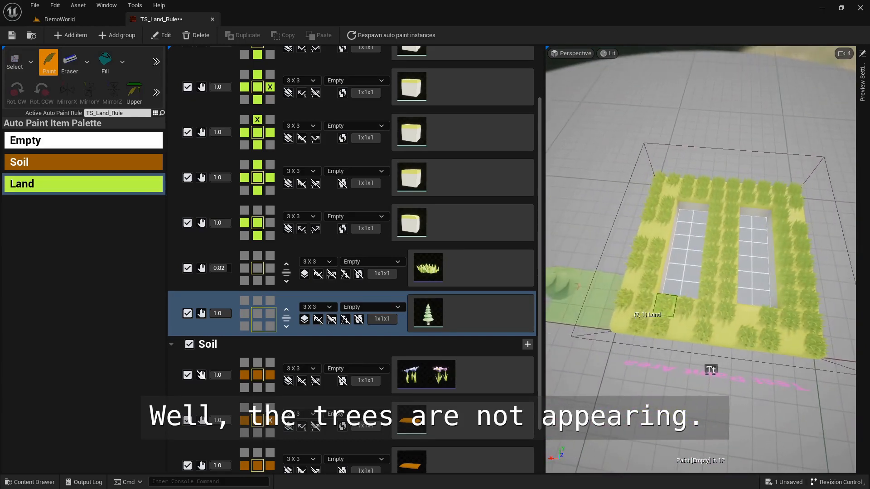
click(201, 268)
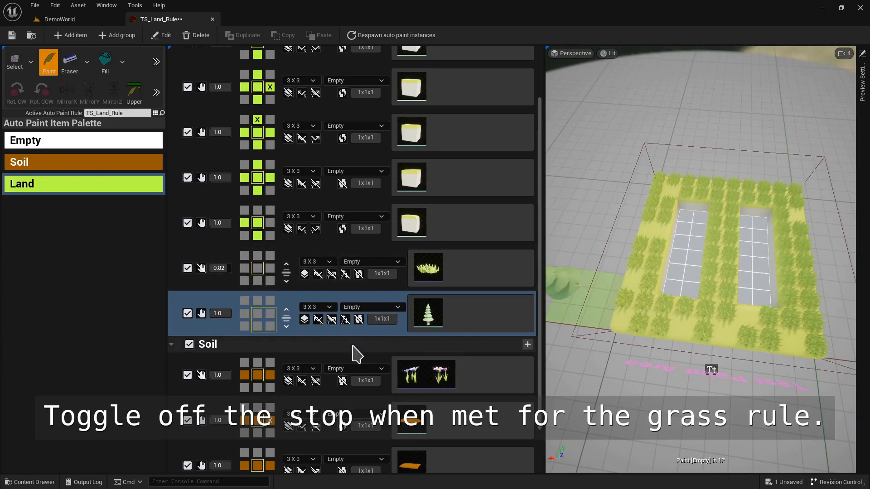
- Paint Land over the empty cells of one of the two holes so that the tree rule can apply
mouse_move(685, 290)
right_down()
mouse_move(671, 275)
mouse_move(639, 277)
mouse_move(687, 274)
right_up()
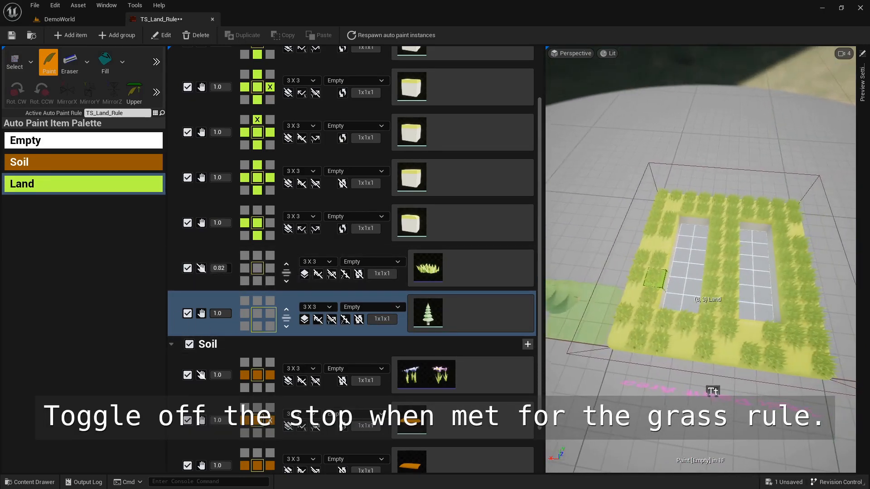
right_drag(825, 283, 823, 297)
right_drag(730, 286, 739, 313)
scroll(742, 304, up, 4)
click(651, 285)
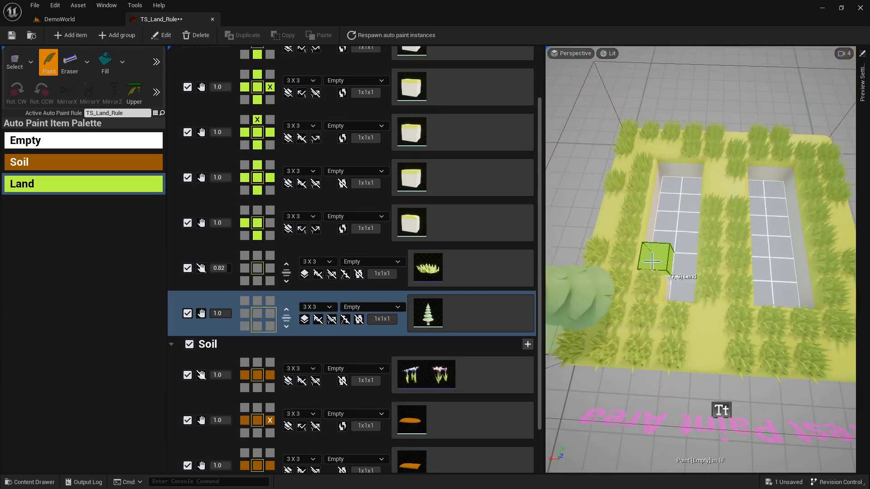
click(671, 267)
click(685, 215)
click(657, 259)
click(660, 235)
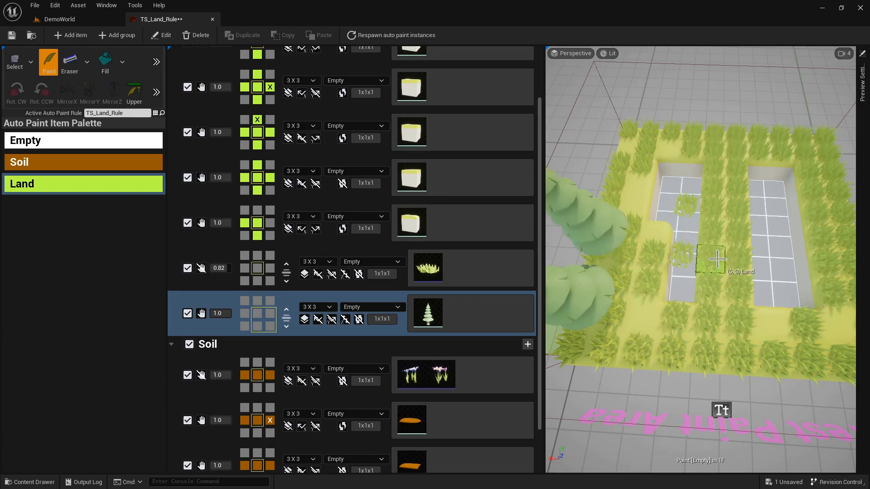
click(665, 216)
click(666, 203)
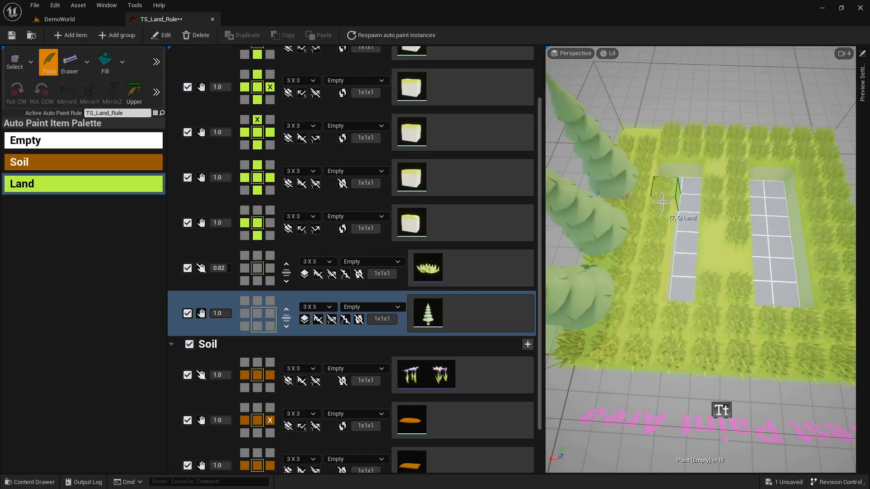
click(669, 187)
alt+drag(740, 289, 549, 270)
key(s)
right_drag(549, 271, 654, 220)
key(w)
drag(803, 218, 659, 202)
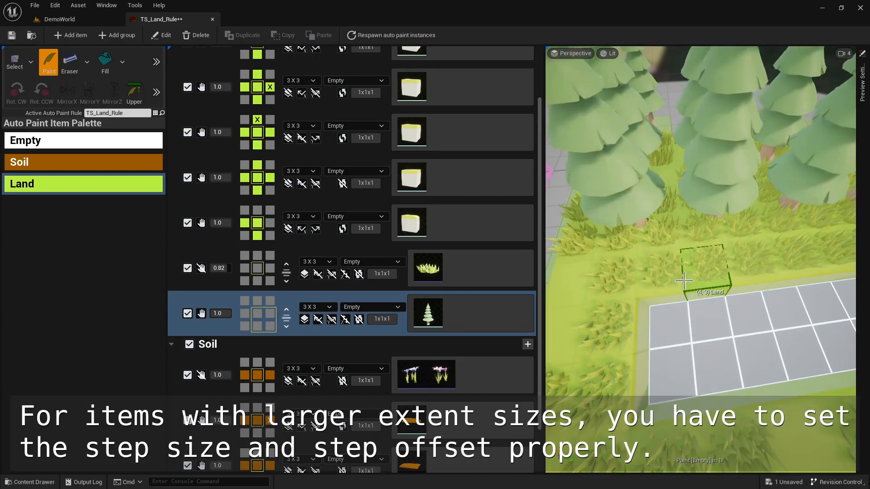
- Set the tree rule's step size to 2, 2, 1 and check the tree spacing in the preview
key(s)
right_drag(708, 267, 624, 333)
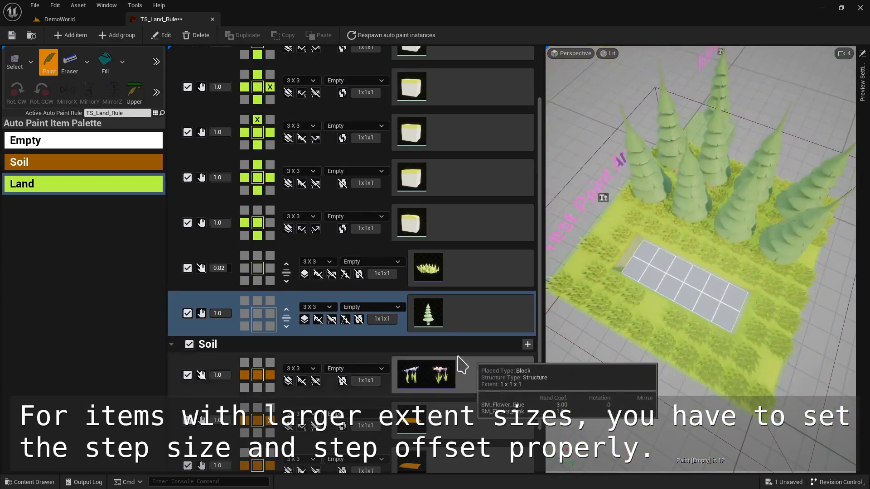
click(382, 320)
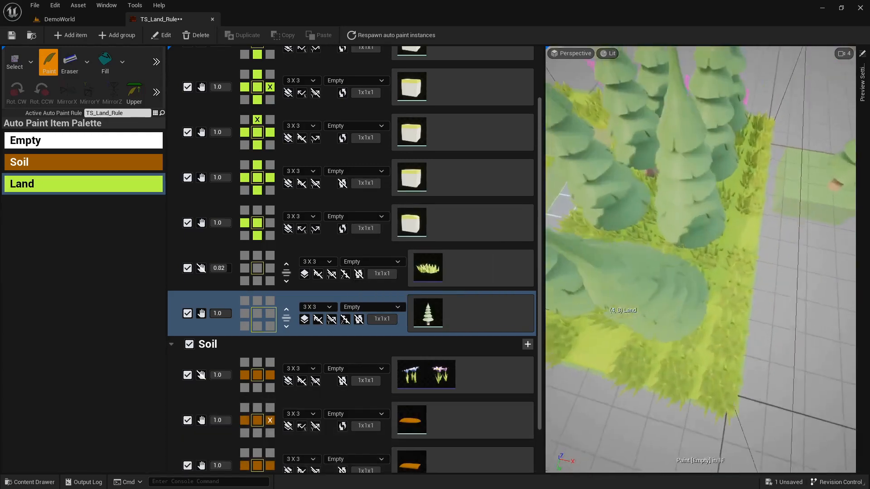
click(388, 323)
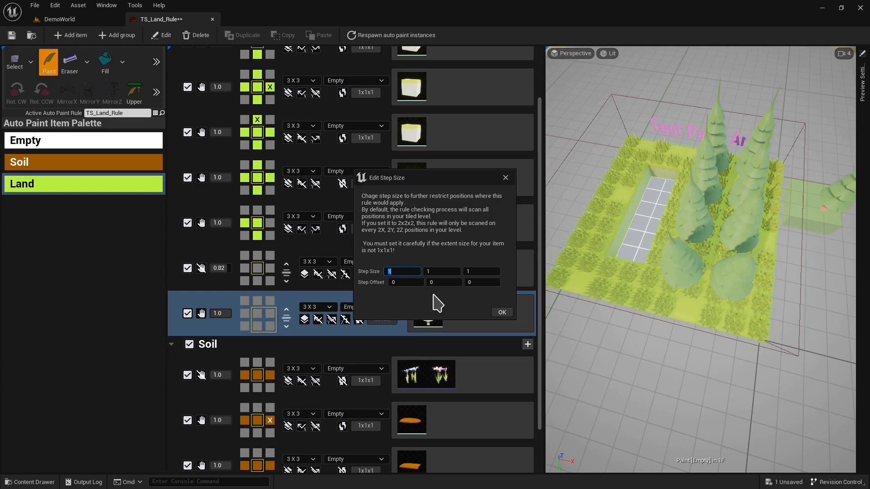
key(Return)
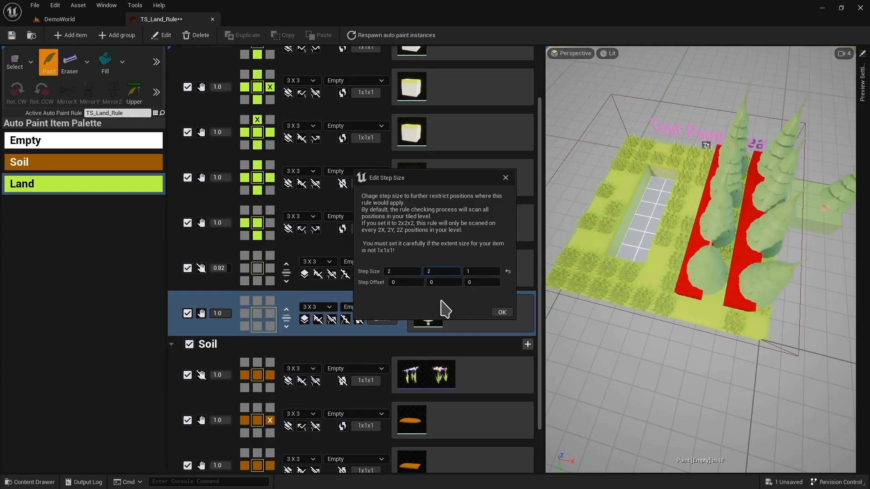
key(Return)
scroll(806, 298, up, 2)
scroll(794, 300, down, 3)
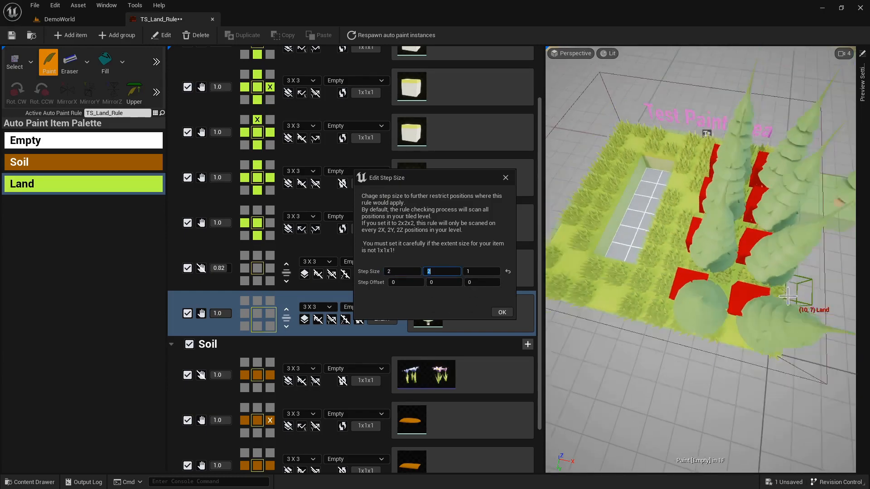
mouse_move(788, 299)
alt+mouse_down()
mouse_move(731, 287)
mouse_move(655, 291)
mouse_move(775, 256)
alt+mouse_up()
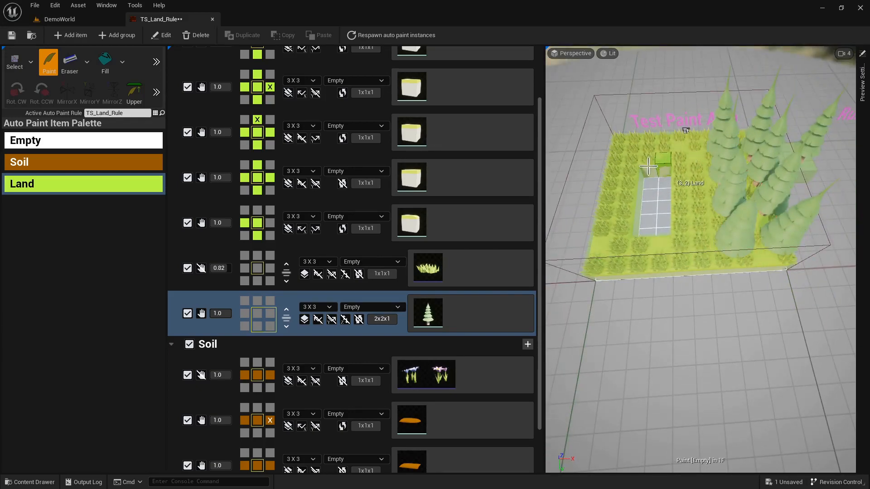
- Try a step offset of 1 in X and Y for the tree rule, and reset both to 0
right_drag(658, 247, 635, 245)
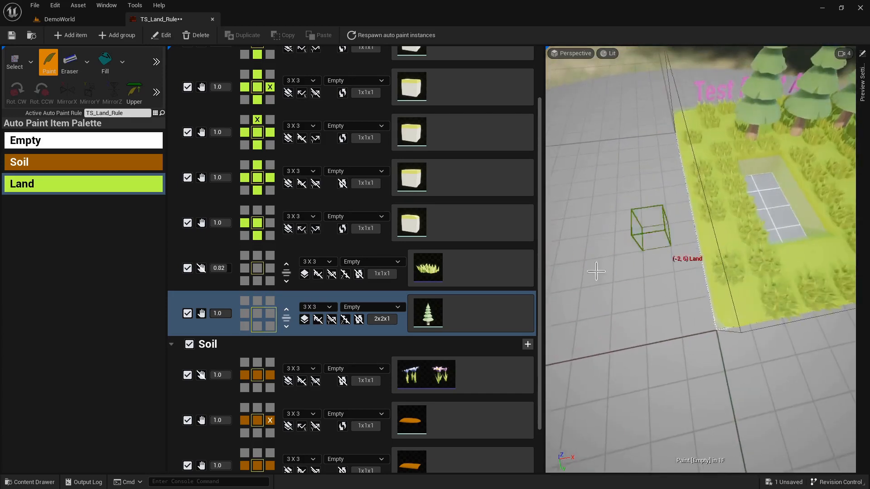
click(382, 319)
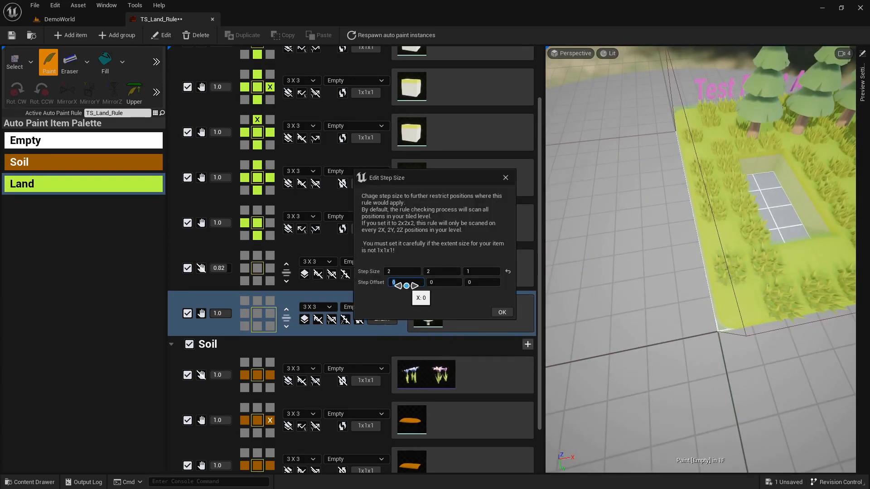
text(1)
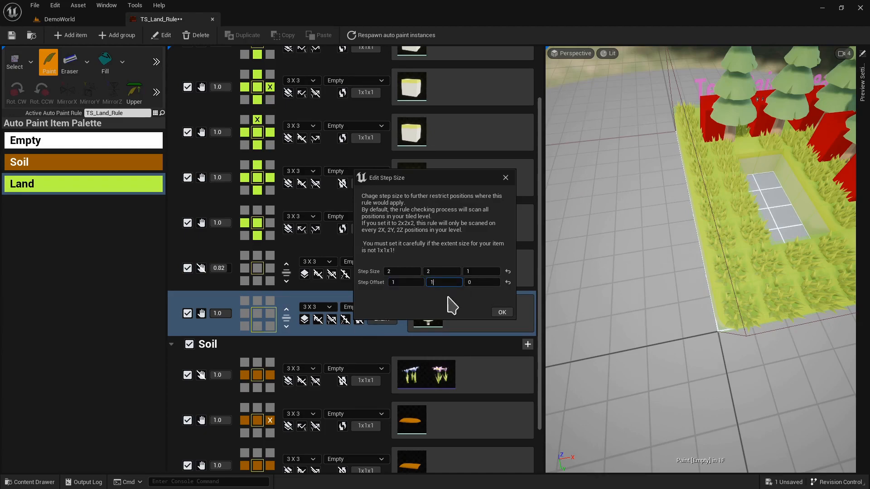
key(Return)
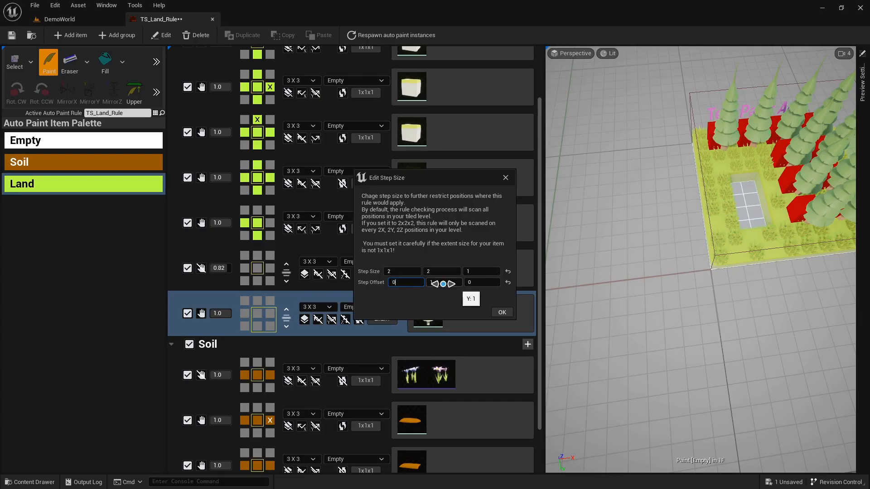
click(443, 284)
text(0)
key(Return)
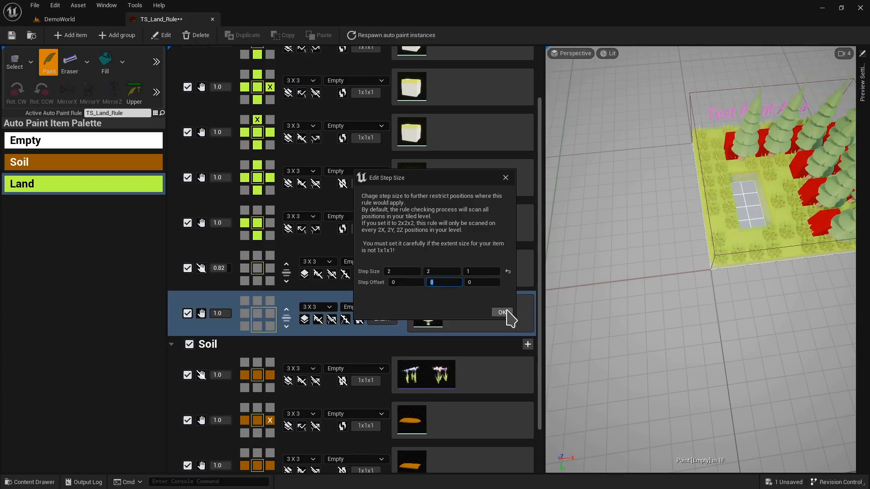
click(499, 313)
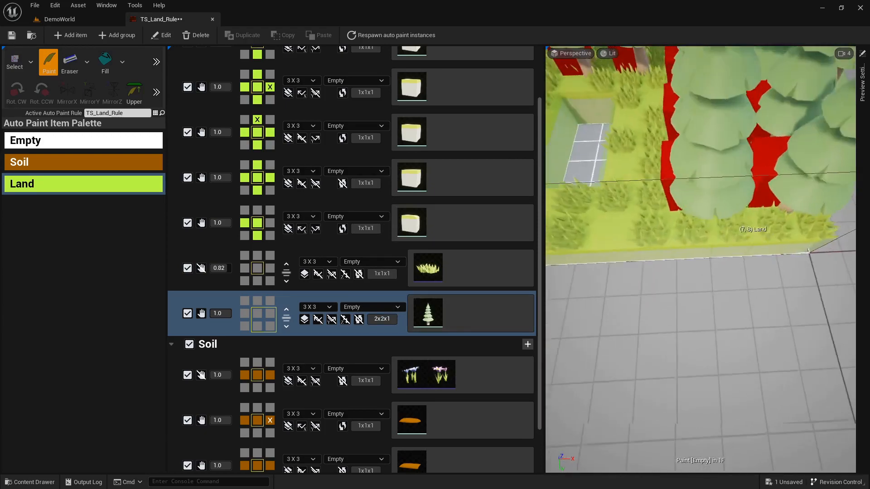
- Paint and erase Land cells around the remaining hole to test where trees spawn
mouse_move(701, 227)
right_down()
mouse_move(726, 222)
mouse_move(748, 190)
mouse_move(730, 210)
right_up()
mouse_move(721, 212)
mouse_down()
mouse_move(736, 212)
mouse_move(734, 233)
mouse_up()
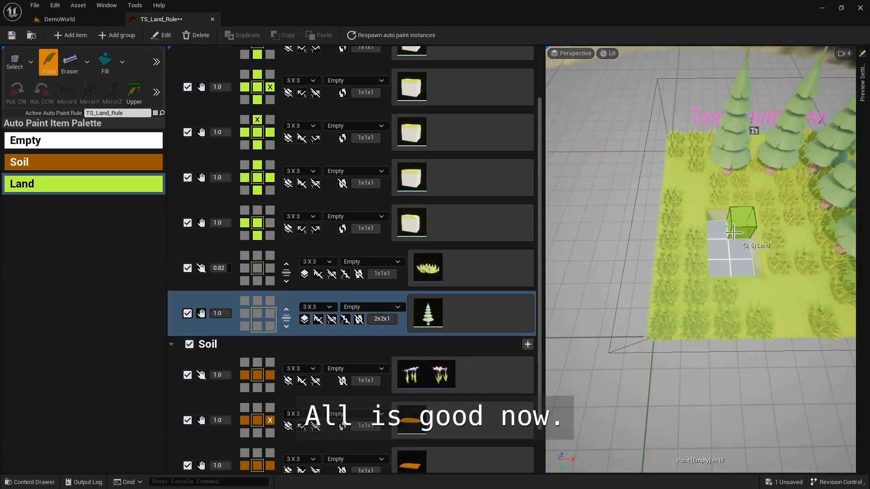
mouse_move(725, 254)
right_down()
mouse_move(787, 269)
mouse_move(756, 288)
mouse_move(643, 285)
mouse_move(644, 244)
right_up()
mouse_move(655, 259)
shift+mouse_down()
mouse_move(683, 225)
mouse_move(662, 239)
shift+mouse_up()
mouse_move(707, 243)
right_down()
mouse_move(658, 292)
mouse_move(633, 265)
right_up()
mouse_move(698, 241)
right_down()
mouse_move(688, 240)
mouse_move(682, 256)
right_up()
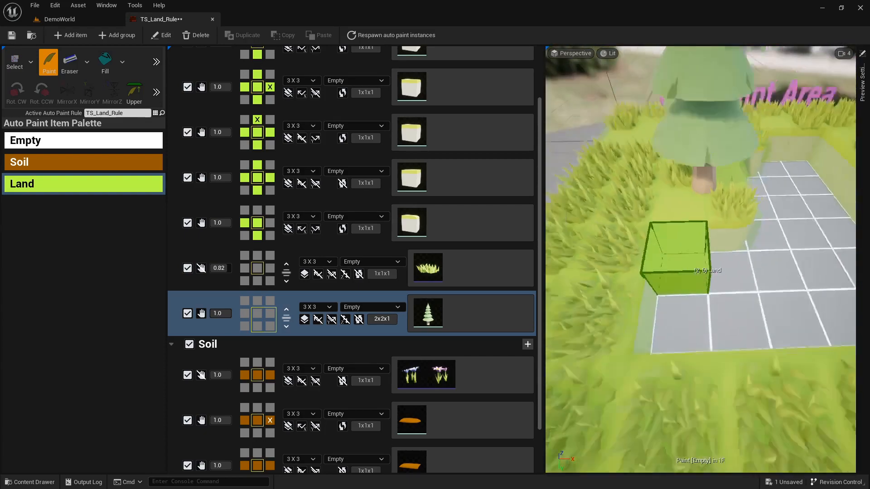
- Paint two rows of Soil over the front Land cells, and move the Soil rule group above the Land group
scroll(701, 240, down, 5)
scroll(413, 288, down, 4)
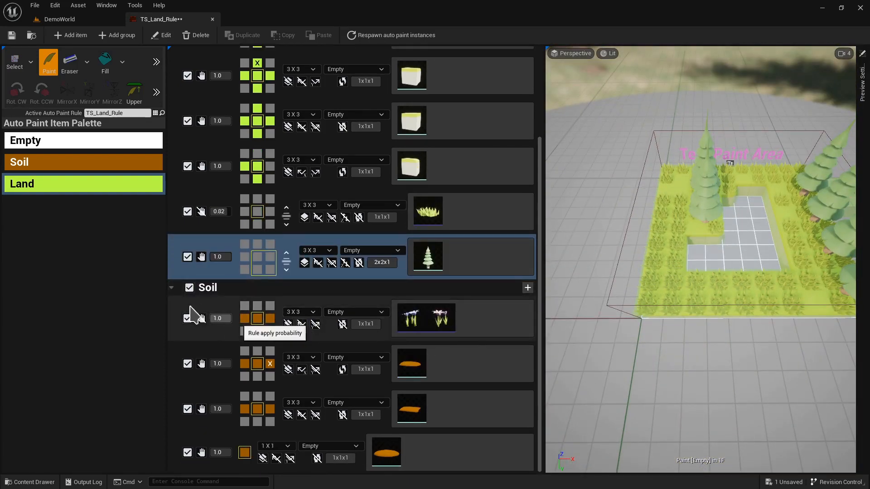
click(172, 288)
click(102, 162)
right_drag(674, 262, 694, 267)
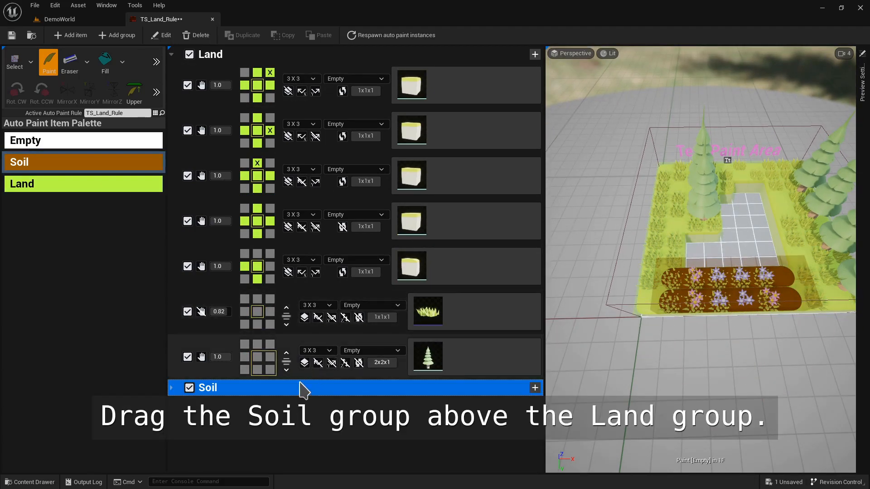
drag(301, 389, 303, 209)
drag(281, 54, 283, 63)
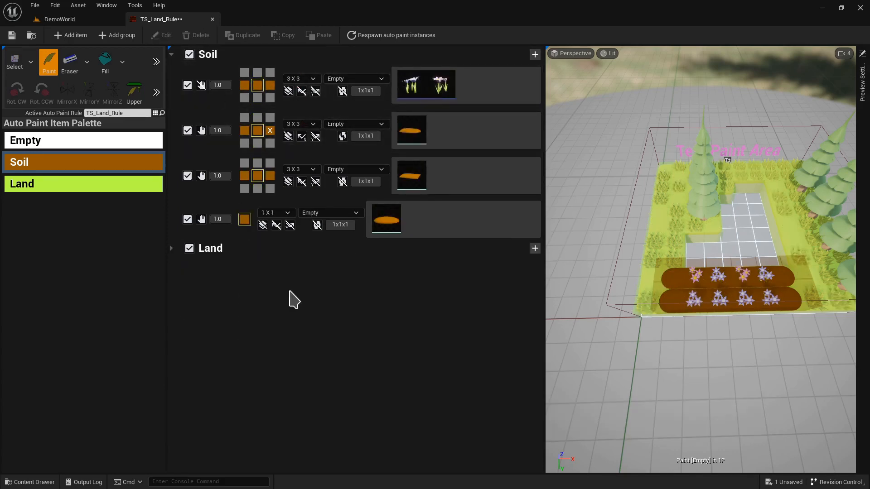
- Examine how the soil beds, flowers, grass and trees spawn together across the test paint area
mouse_move(744, 304)
right_down()
mouse_move(743, 291)
mouse_move(731, 303)
mouse_move(618, 318)
mouse_move(498, 309)
right_up()
key(d)
key(w)
key(d)
key(w)
key(d)
key(s)
middle_drag(589, 276, 480, 282)
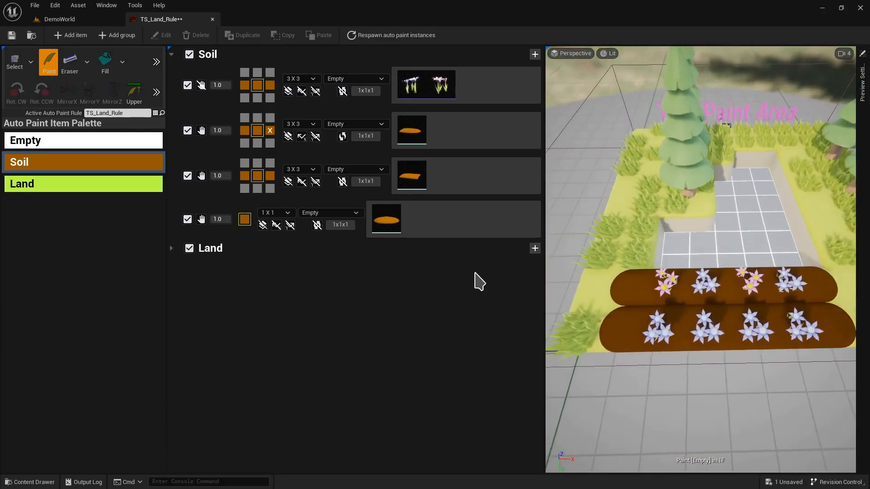
scroll(683, 223, down, 4)
scroll(683, 223, up, 2)
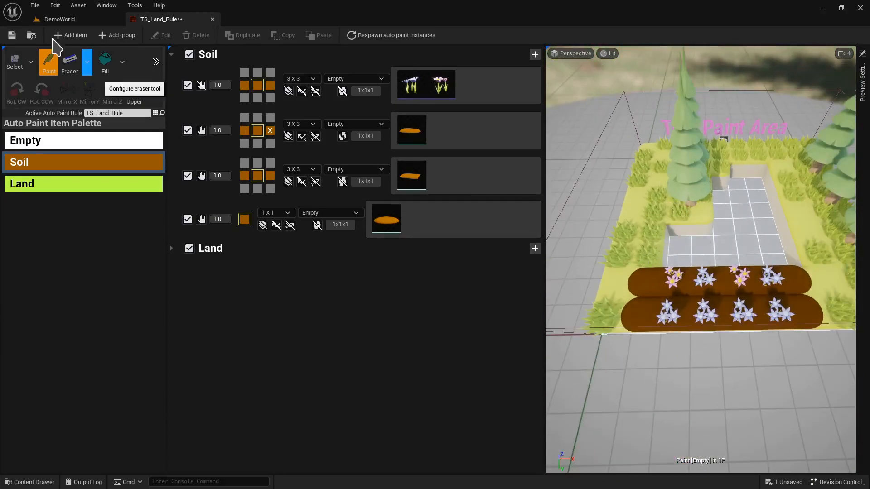
- Save the TS_Land_Rule auto paint rule, switch to DemoWorld, and open its TS_Land_Rule tiled level for editing
click(13, 36)
click(86, 20)
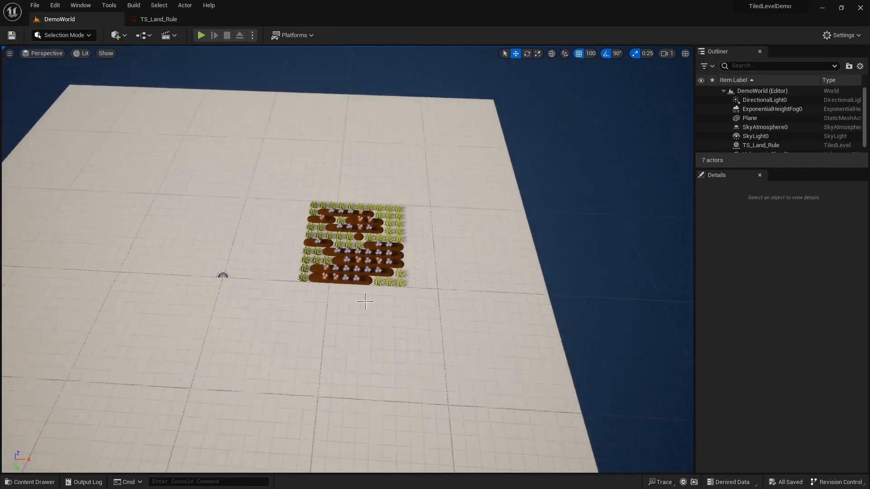
click(358, 272)
click(737, 353)
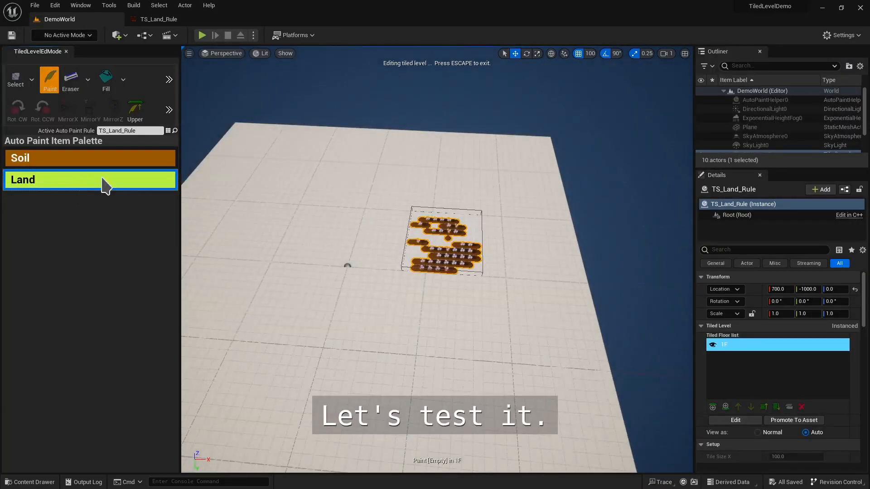
- Paint a three-cell-wide strip of Land along the back edge of the tiled level on floor 1F
scroll(460, 311, up, 7)
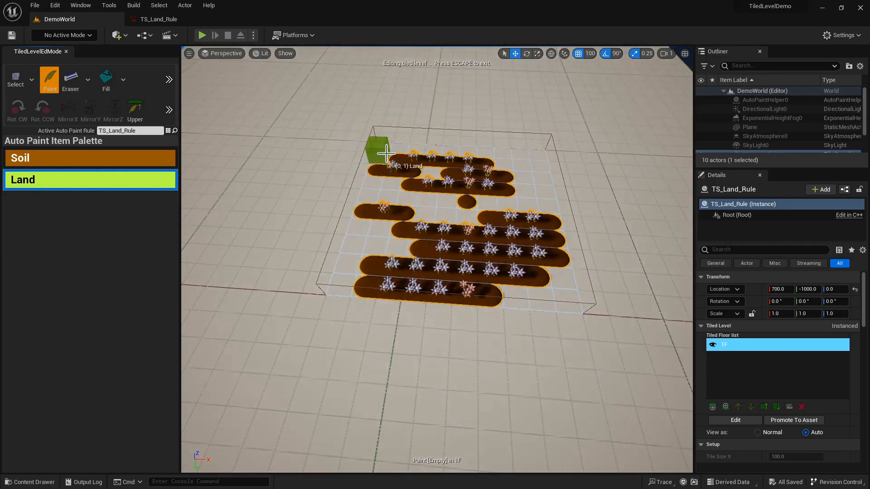
click(542, 155)
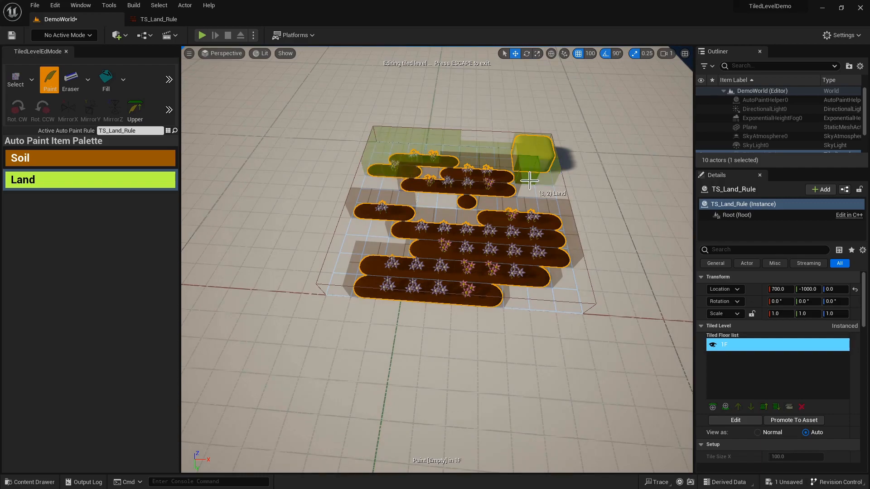
right_drag(530, 181, 331, 268)
drag(544, 287, 549, 377)
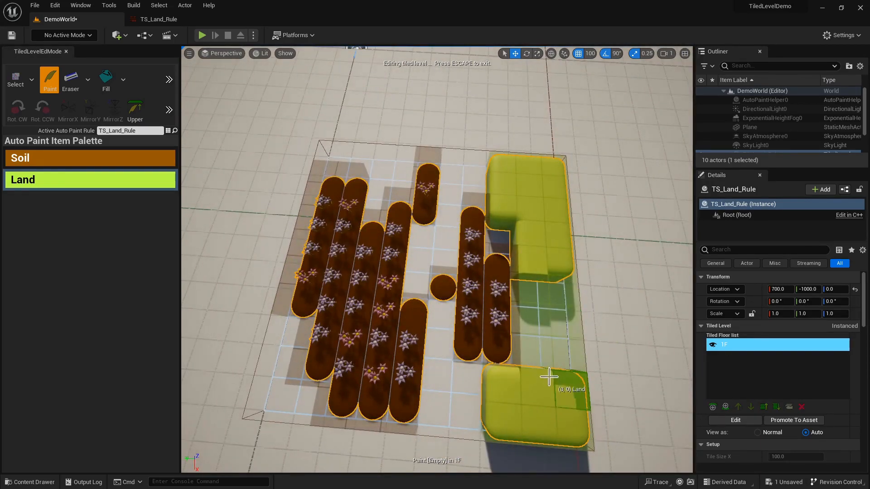
right_drag(338, 357, 358, 355)
key(a)
drag(581, 254, 599, 358)
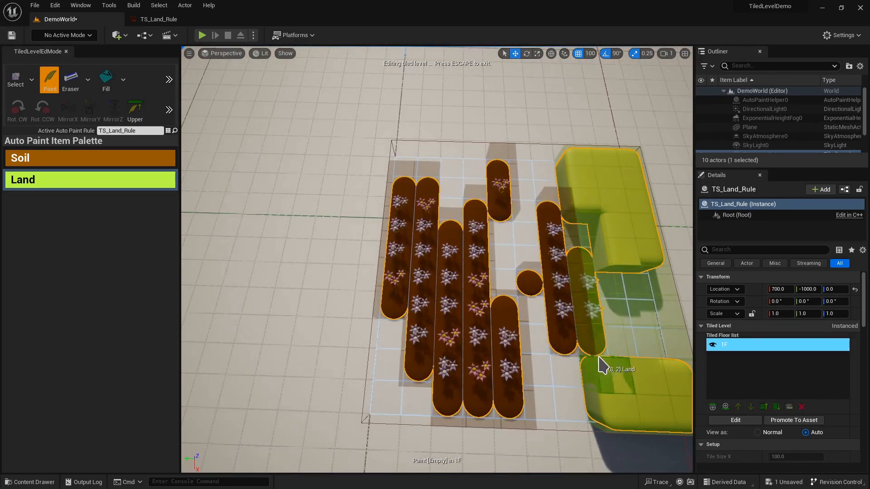
- Paint a two-cell-wide strip of Land along the adjacent side edge, forming an L shape with the back strip
key(d)
right_drag(508, 401, 503, 384)
key(s)
right_drag(396, 286, 410, 334)
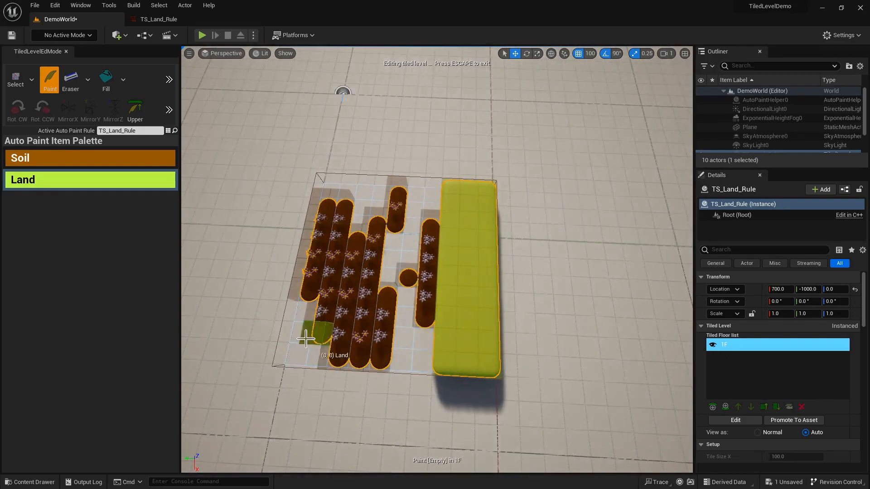
drag(306, 339, 399, 341)
drag(292, 356, 421, 359)
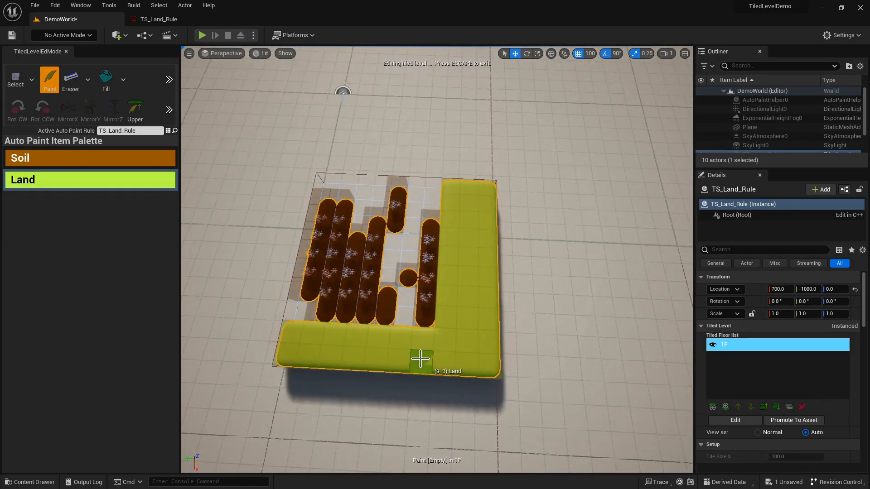
- Exit and reopen tiled level editing for TS_Land_Rule, and add floor 2F above 1F
right_drag(309, 353, 517, 353)
key(Escape)
scroll(504, 357, down, 2)
key(w)
right_drag(401, 250, 401, 250)
key(s)
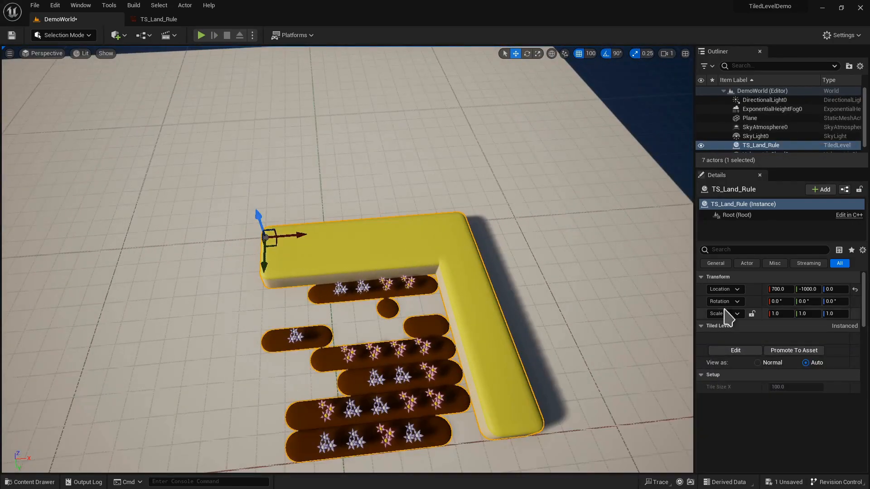
click(732, 351)
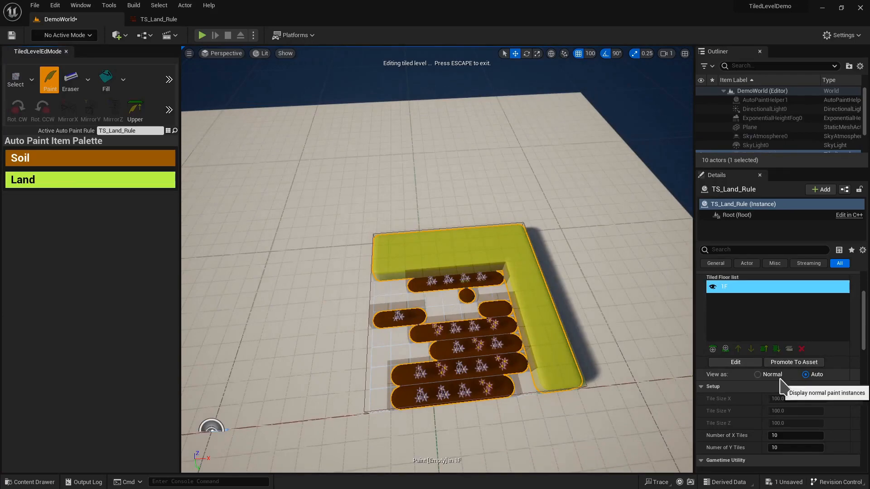
click(713, 351)
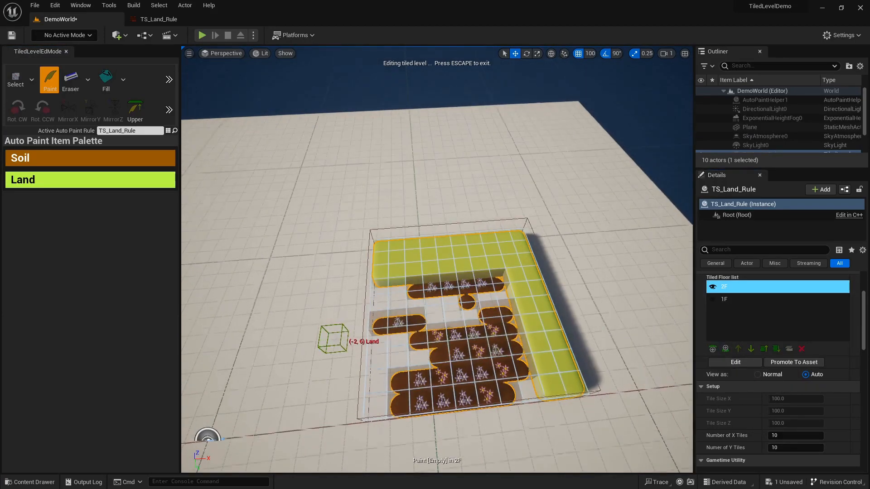
- Examine how grass spawns on the Land strips and where trees are missing
scroll(453, 349, up, 3)
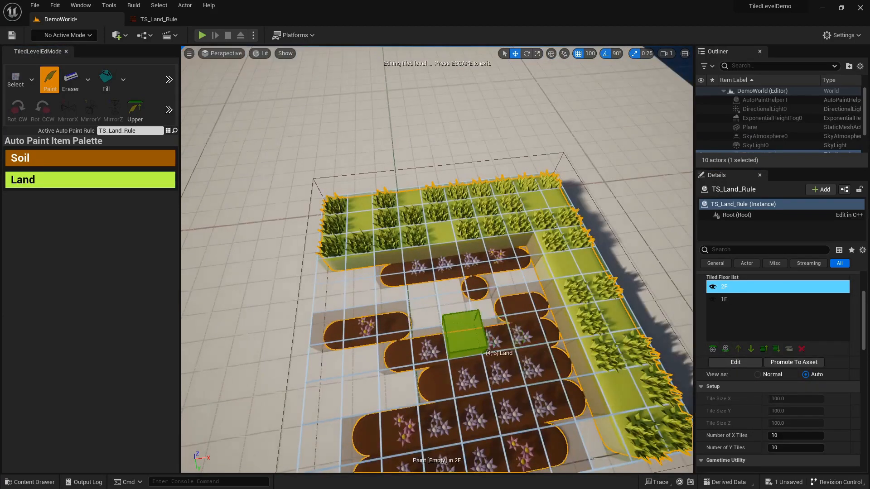
right_drag(453, 350, 453, 340)
key(d)
key(s)
scroll(476, 303, down, 2)
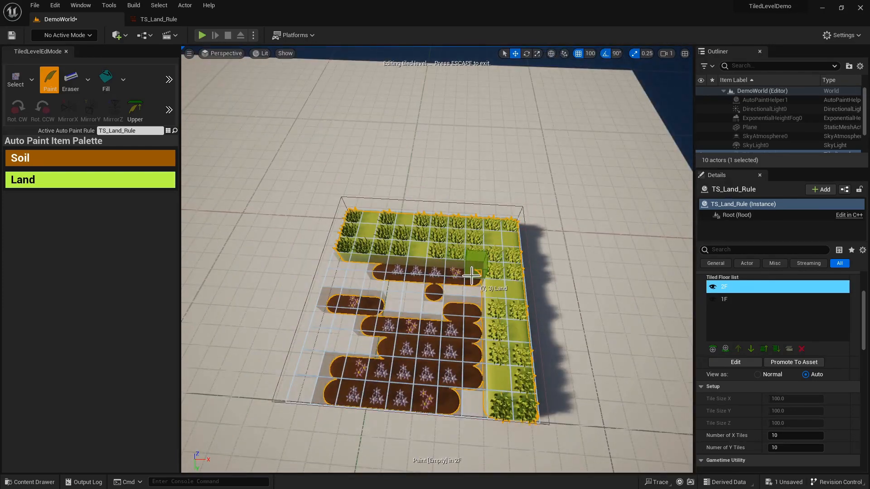
scroll(477, 363, up, 2)
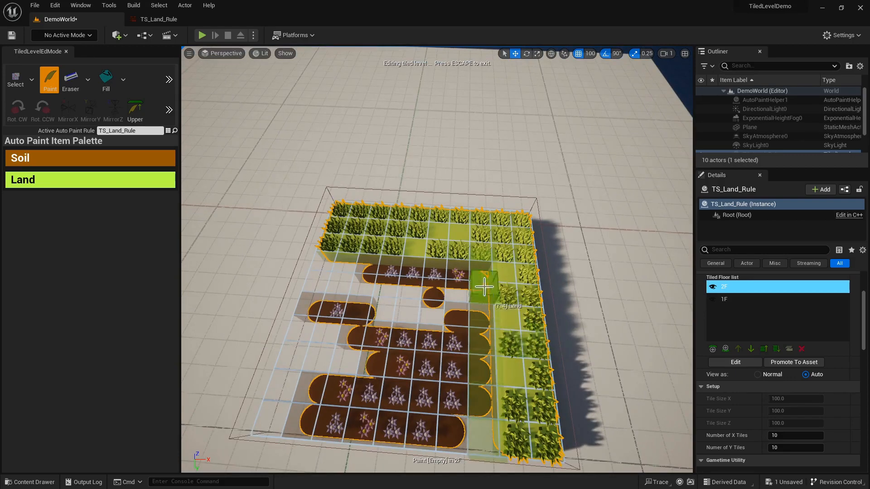
right_drag(394, 358, 416, 338)
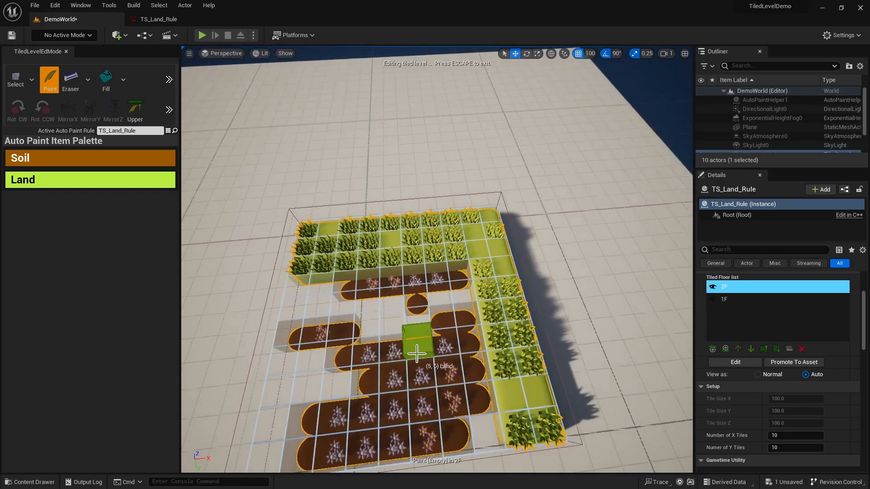
- Make floor 1F active and widen the side Land strip to three cells along its inner edge
click(748, 300)
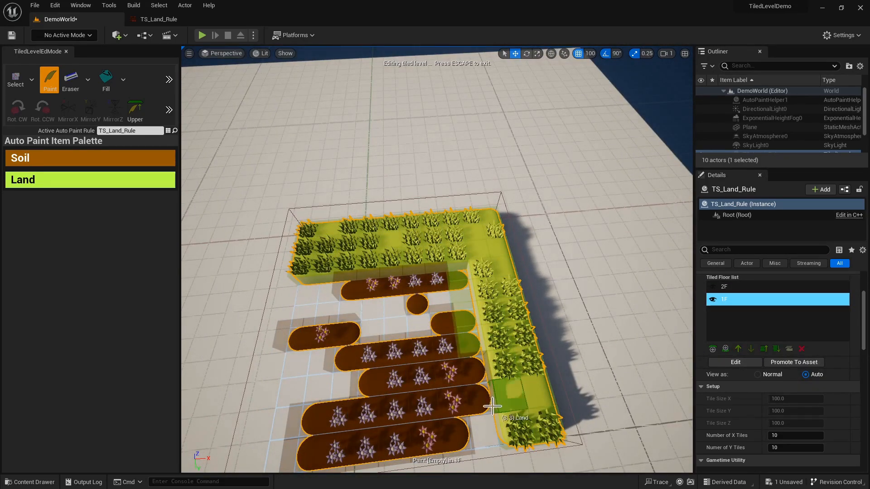
drag(492, 406, 477, 372)
click(487, 433)
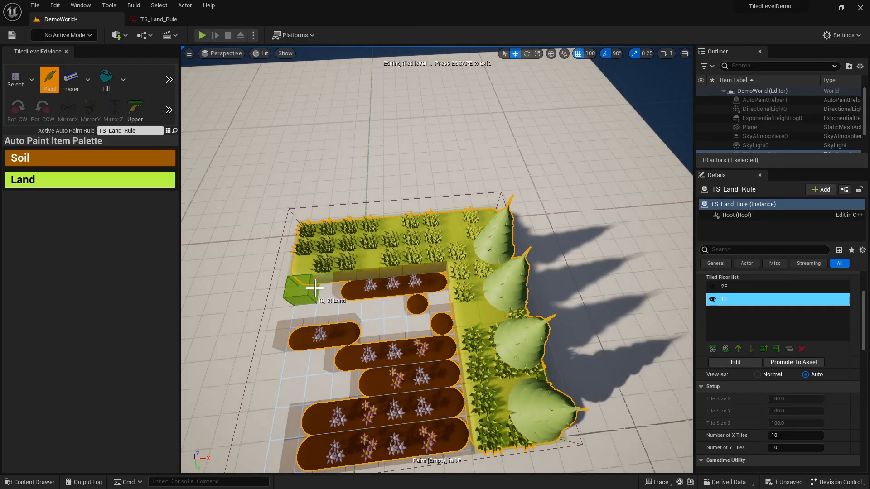
- Fill the area enclosed by the Land strips with rows of Soil on 1F, and erase the two front rows
alt+drag(321, 363, 437, 316)
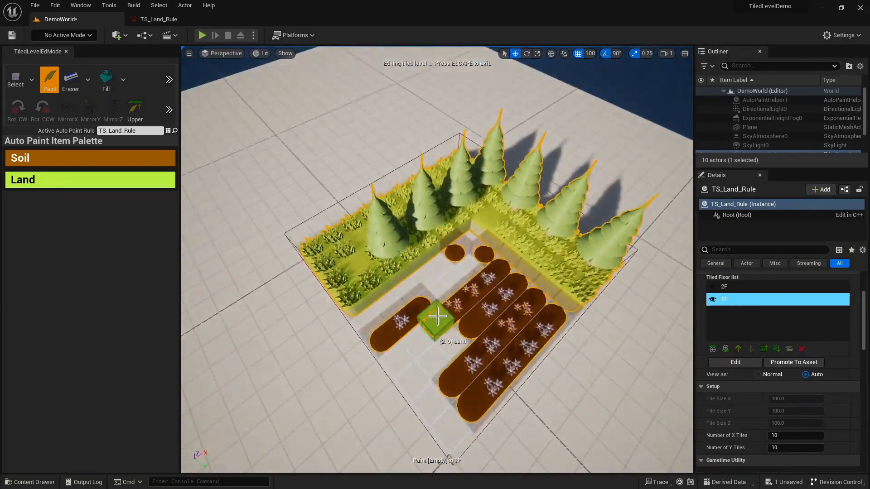
right_drag(433, 333, 369, 336)
key(w)
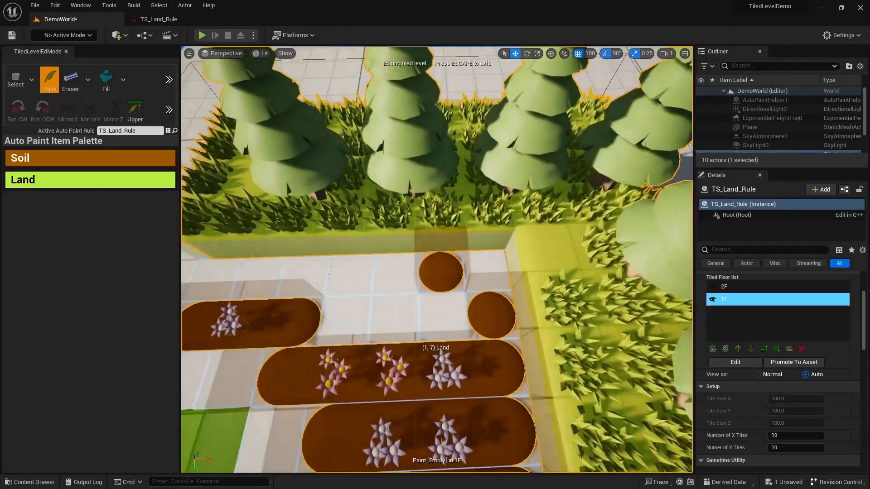
key(s)
click(62, 155)
scroll(335, 272, down, 4)
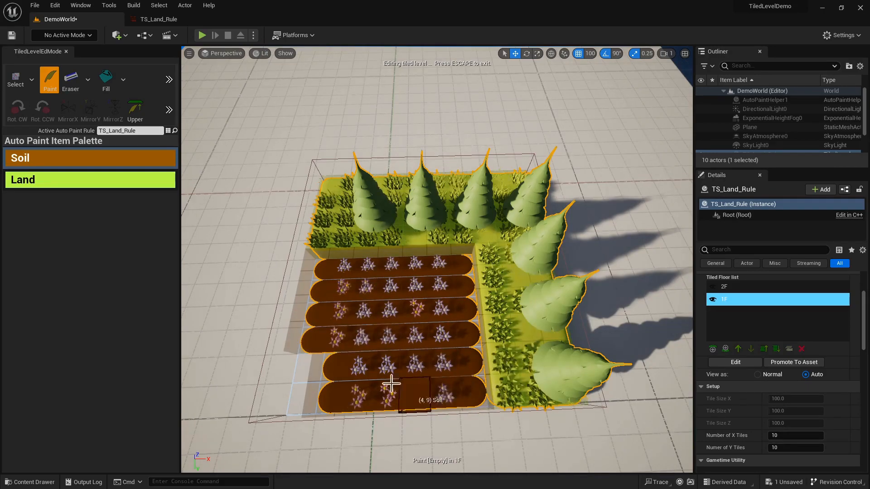
shift+drag(318, 400, 329, 362)
- Finish editing the tiled level, frame the completed garden in the viewport, and save the DemoWorld level
scroll(329, 358, down, 4)
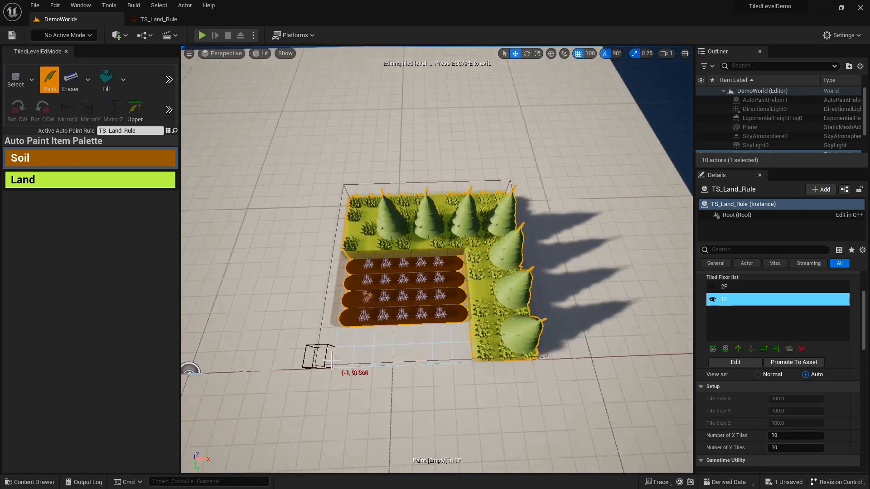
key(a)
mouse_move(329, 358)
right_down()
mouse_move(447, 368)
mouse_move(624, 339)
mouse_move(484, 323)
mouse_move(424, 330)
mouse_move(297, 324)
mouse_move(322, 317)
mouse_move(321, 324)
right_up()
key(d)
key(Escape)
scroll(424, 331, down, 4)
key(d)
key(a)
key(w)
key(d)
right_drag(408, 331, 405, 330)
key(s)
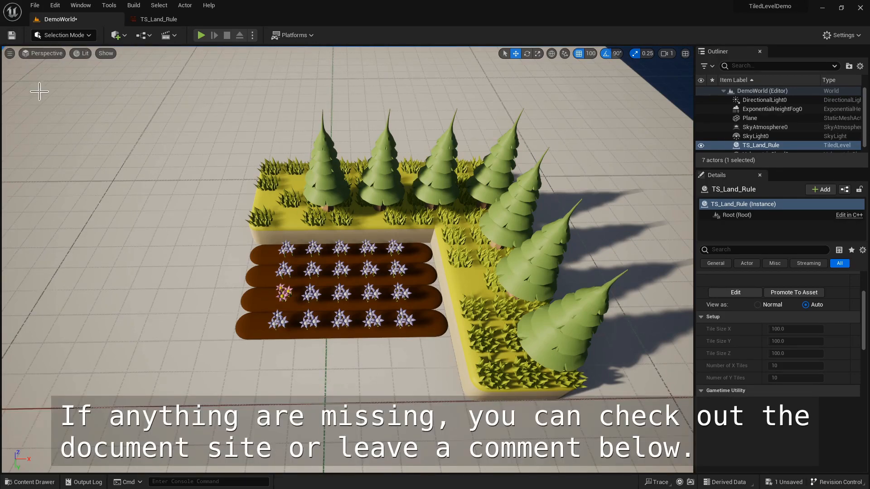
click(12, 35)
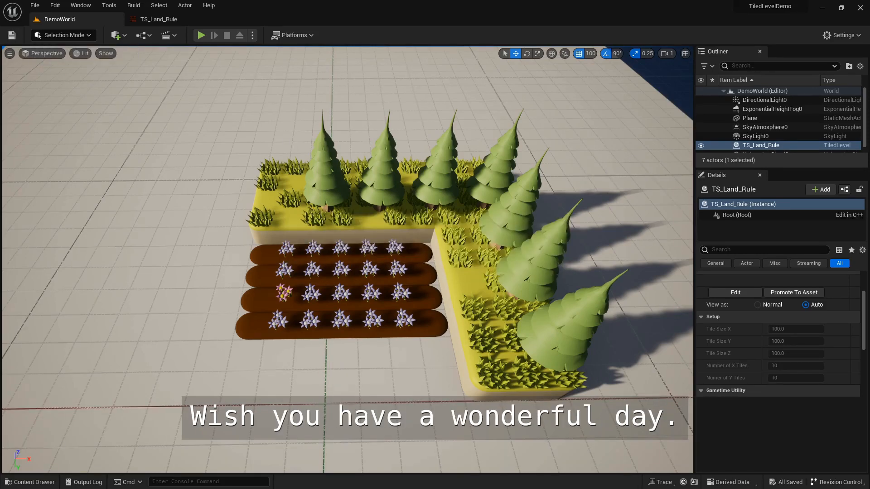